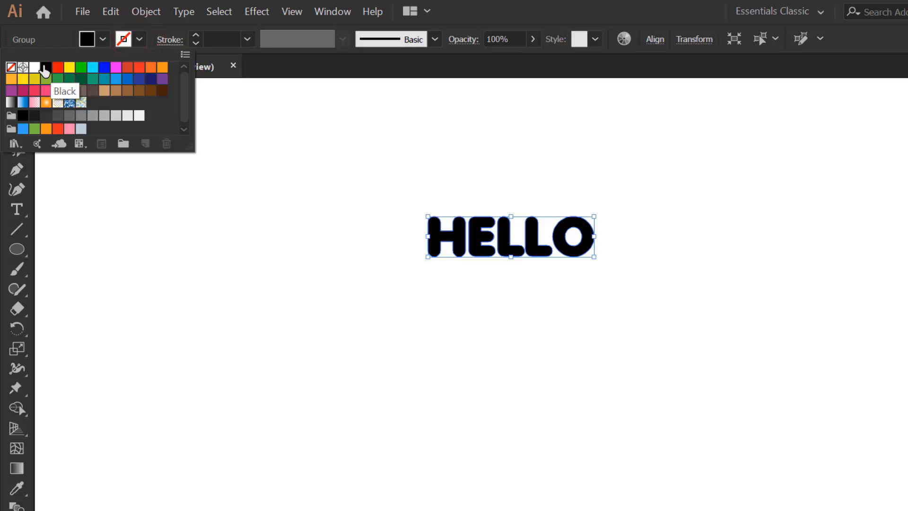
Step: Give the HELLO text outlines a black 2 pt stroke and a white fill
left_click(45, 68)
left_click(102, 41)
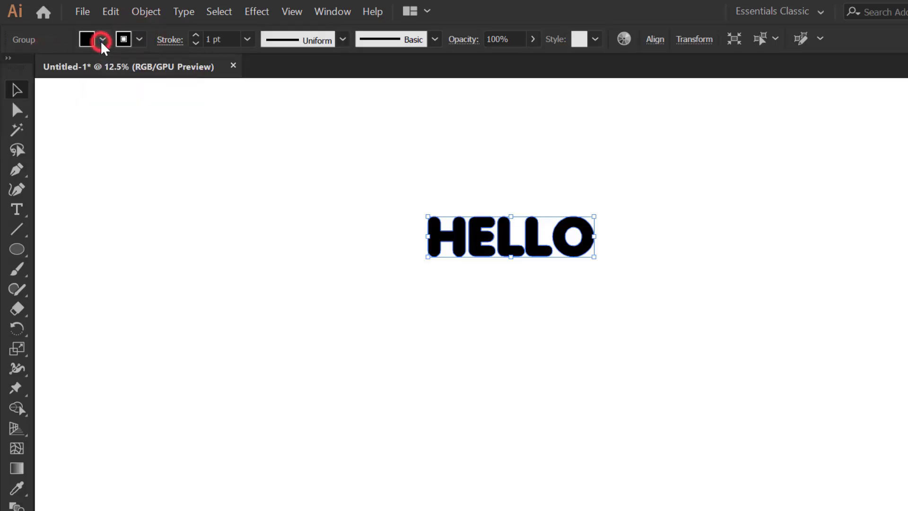
left_click(102, 41)
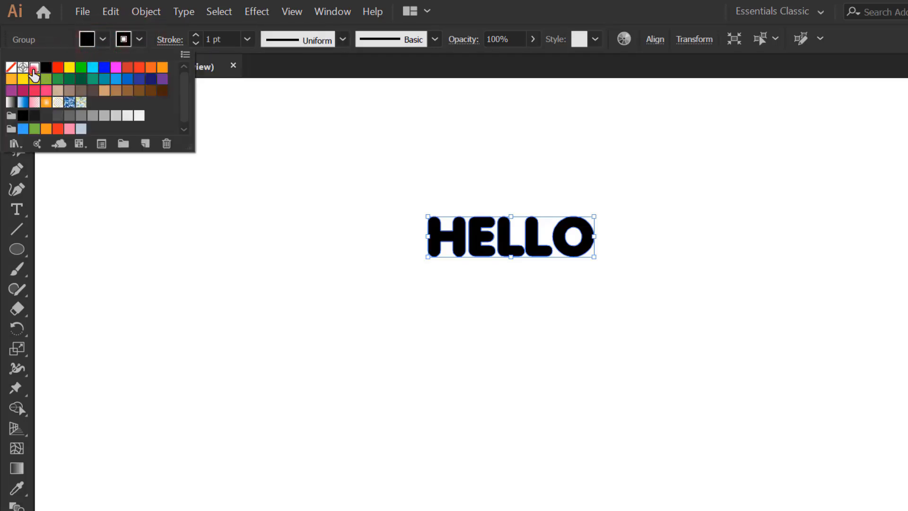
left_click(34, 67)
left_click(218, 39)
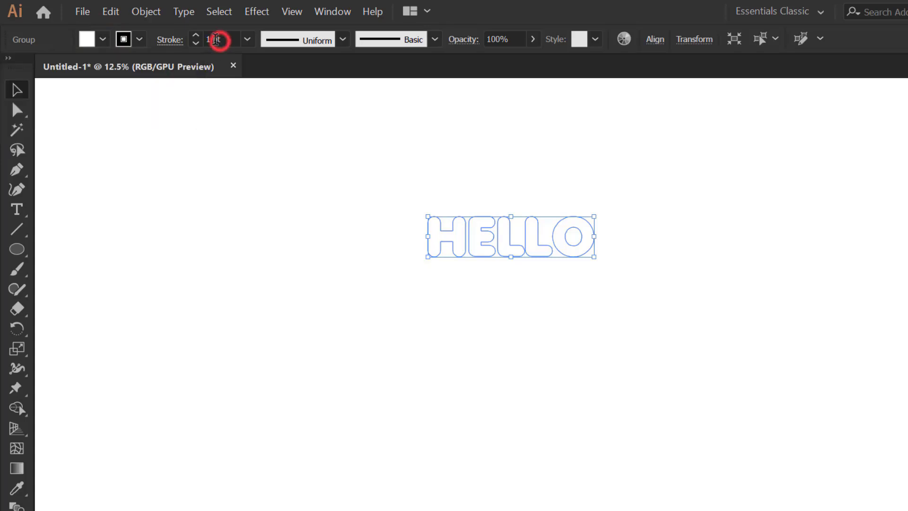
left_click(195, 36)
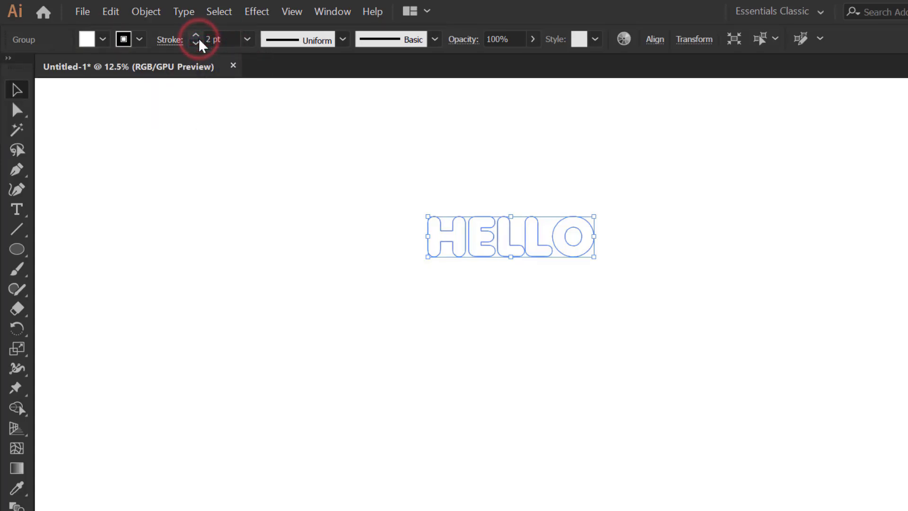
left_click(559, 304)
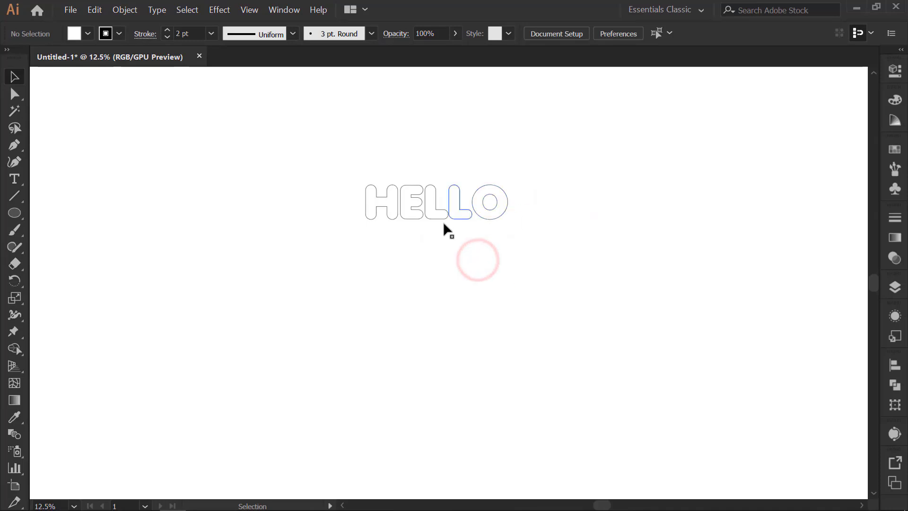
Step: Apply an envelope distort mesh with 4 rows and 4 columns to the HELLO group
left_click_drag(336, 158, 563, 268)
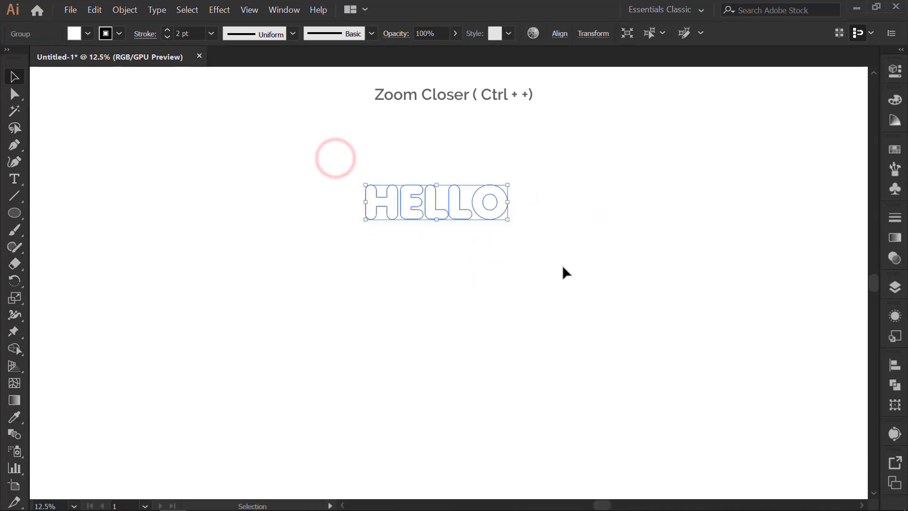
key("ctrl+plus")
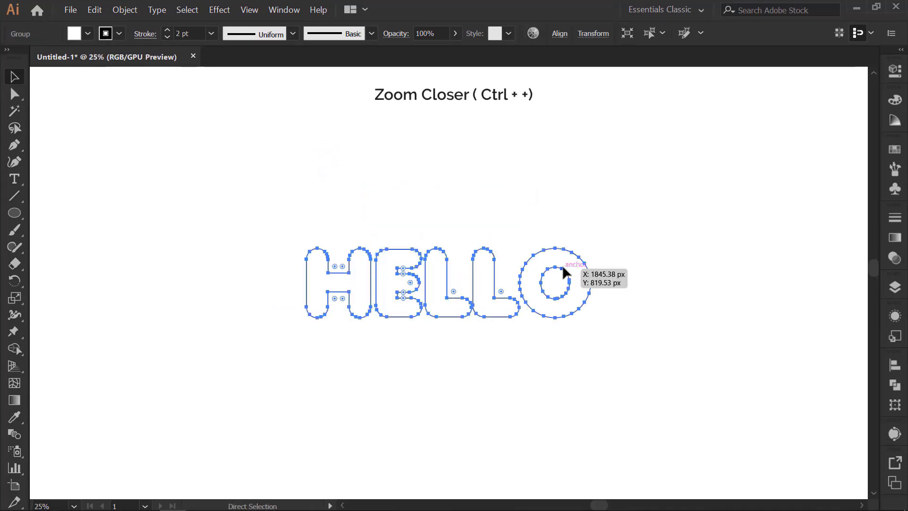
key("ctrl+plus")
left_click_drag(533, 300, 541, 226)
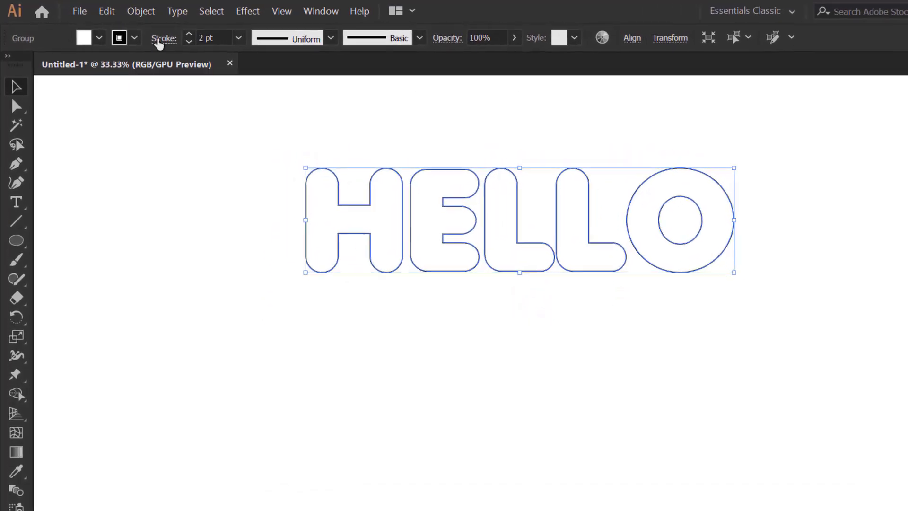
left_click(134, 10)
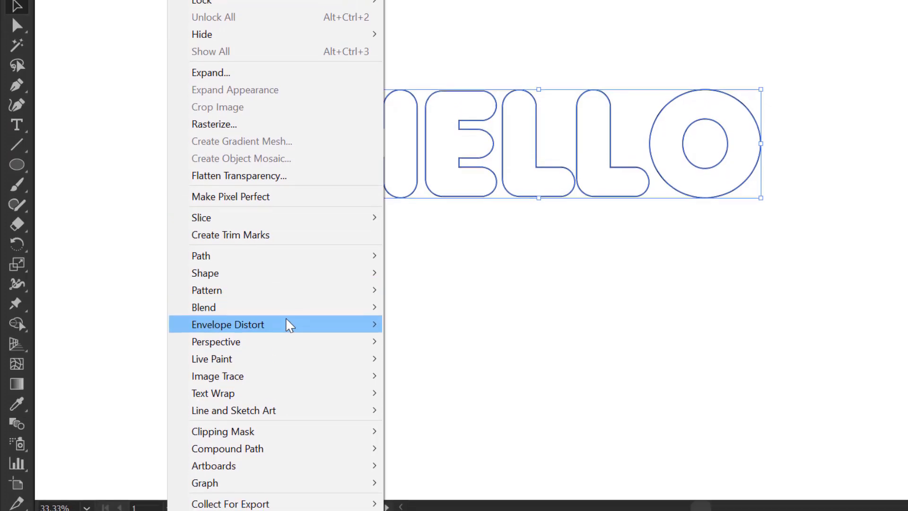
left_click(286, 405)
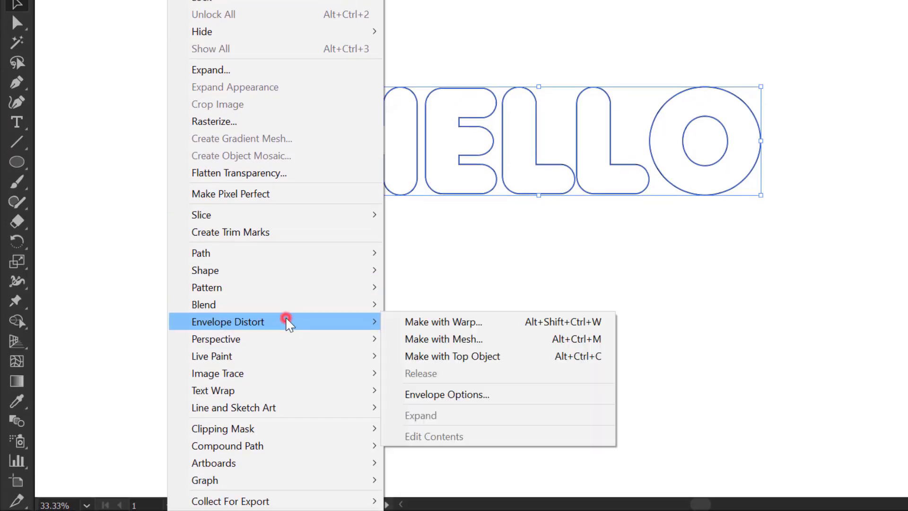
left_click(449, 341)
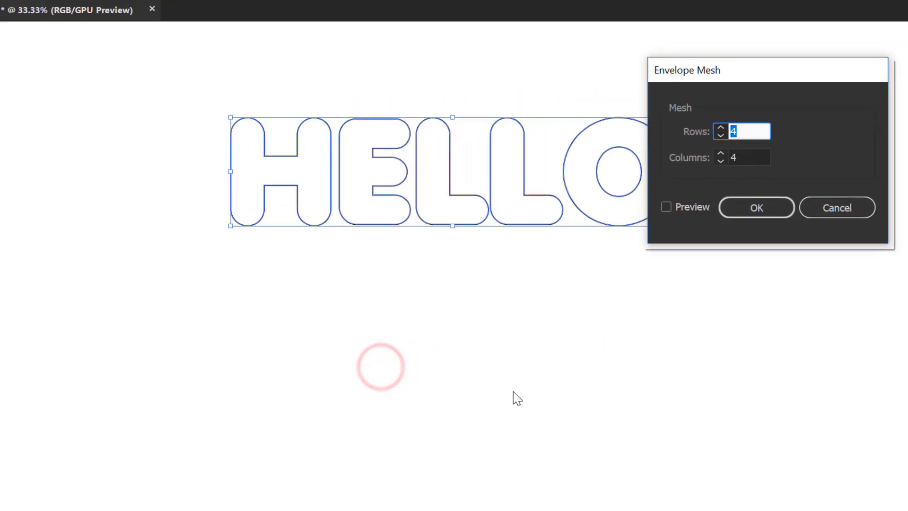
left_click_drag(748, 79, 704, 275)
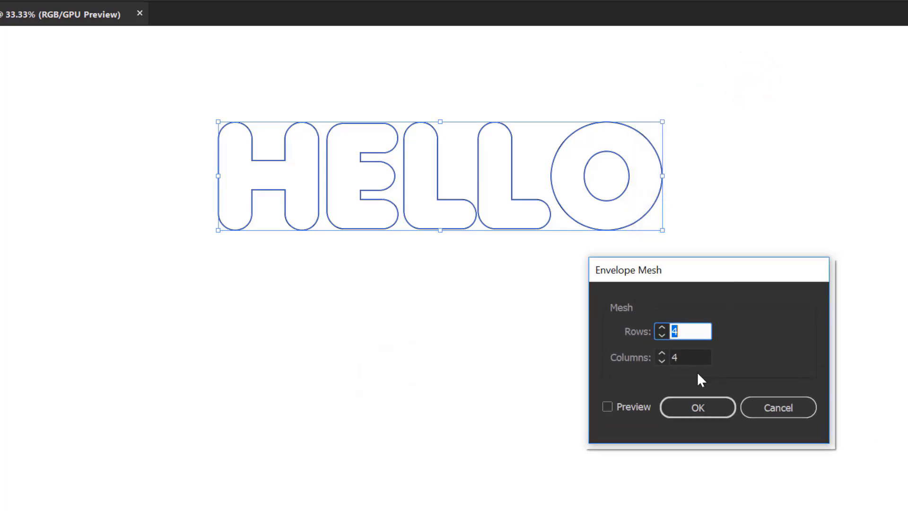
left_click(638, 405)
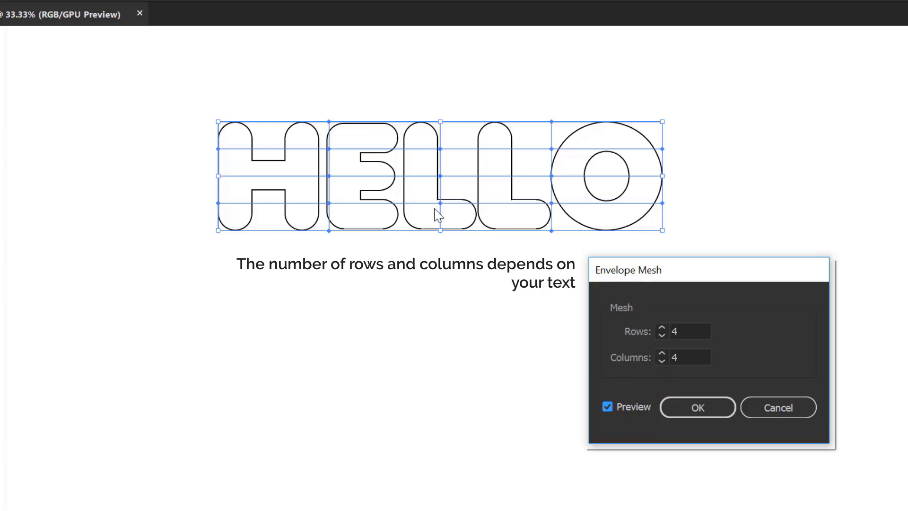
left_click(696, 409)
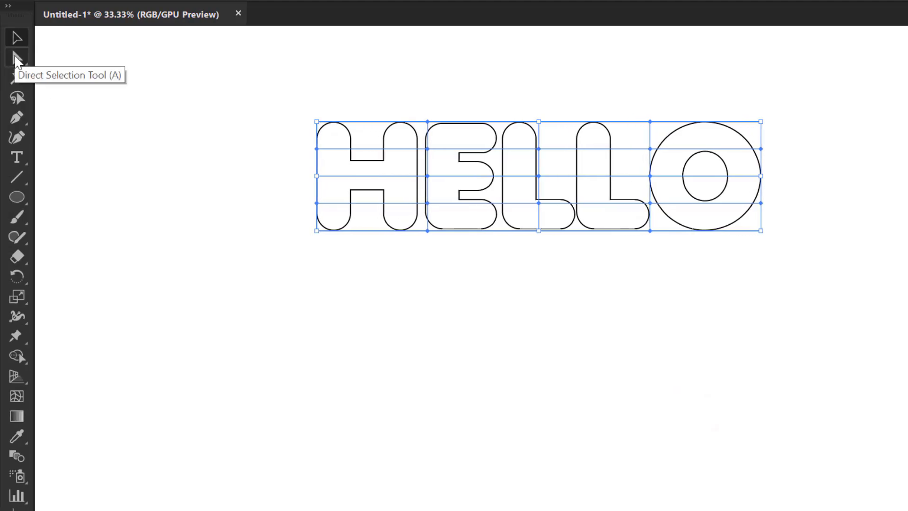
Step: Select the anchor points on the second and fourth horizontal mesh lines and nudge them slightly to the right to make the letters wavy
left_click(16, 57)
left_click(326, 300)
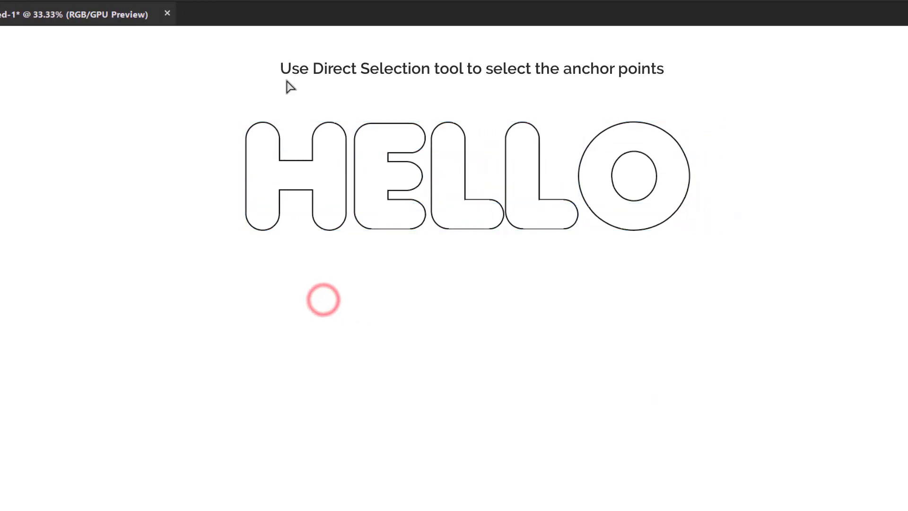
left_click(238, 183)
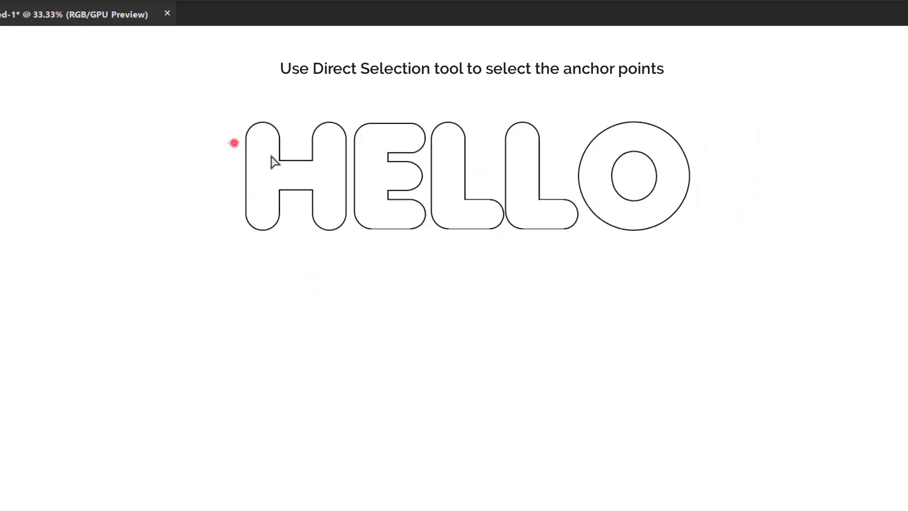
left_click_drag(274, 161, 291, 168)
left_click_drag(223, 140, 721, 175)
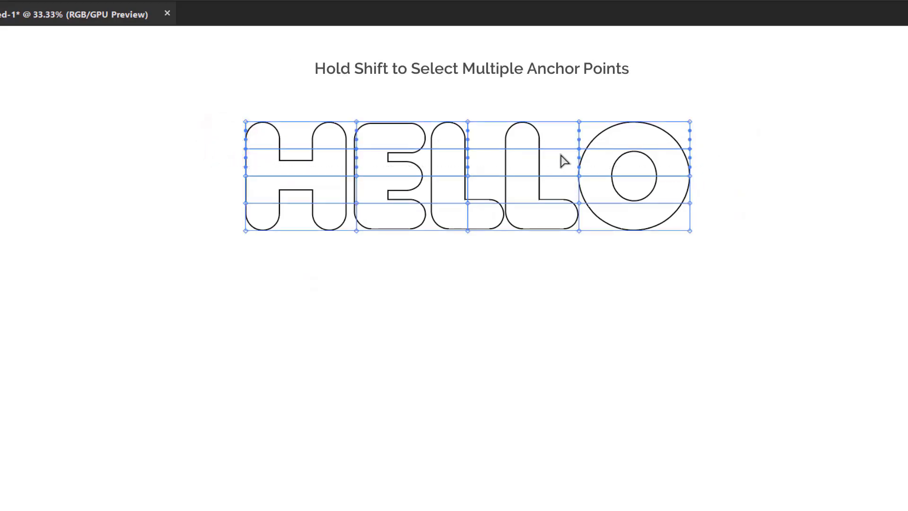
left_click_drag(273, 204, 704, 217)
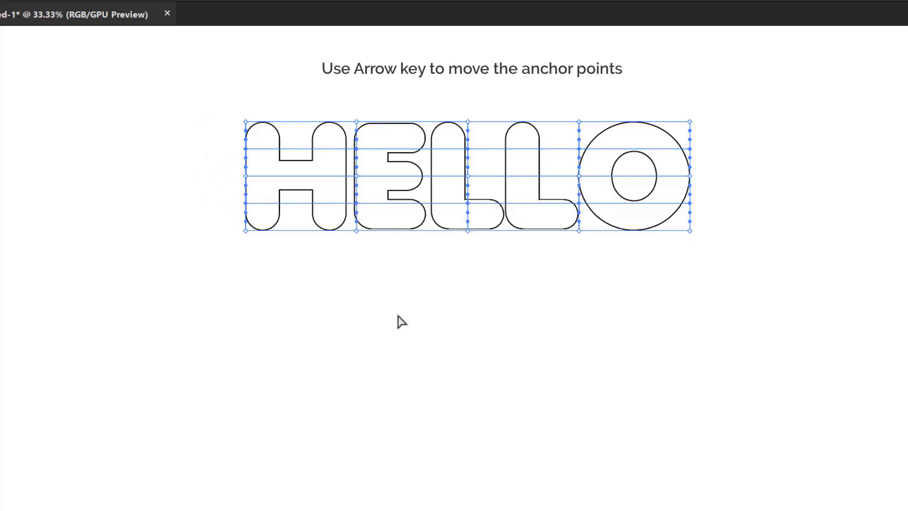
key("shift+Right")
key("shift+Right")
key("shift+Right")
key("shift+Right")
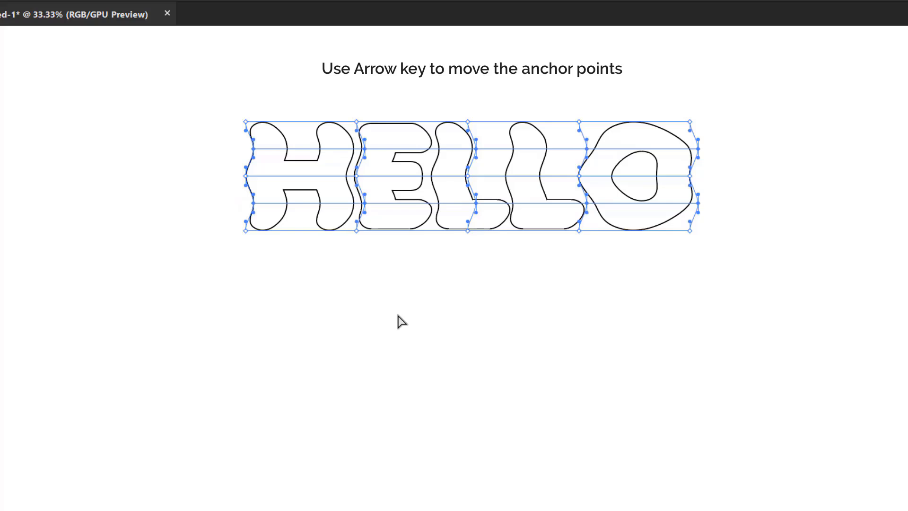
key("shift+Left")
key("shift+Left")
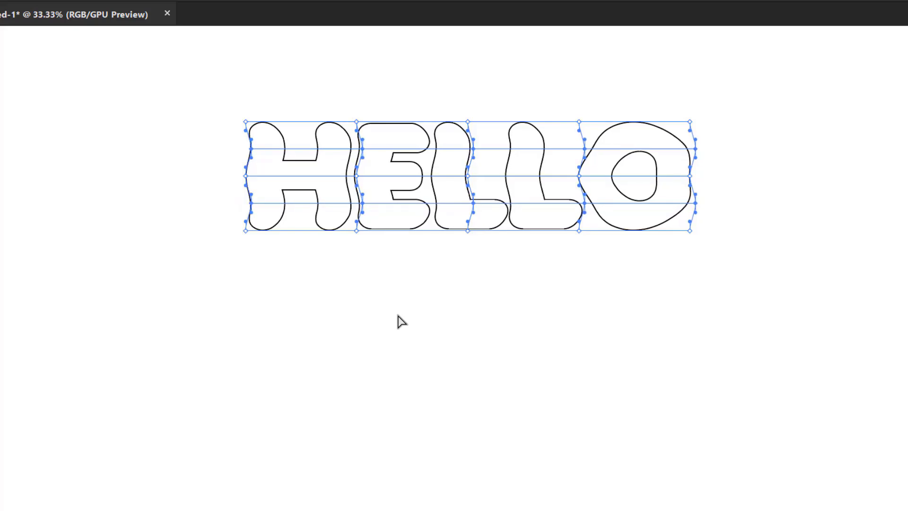
left_click(431, 311)
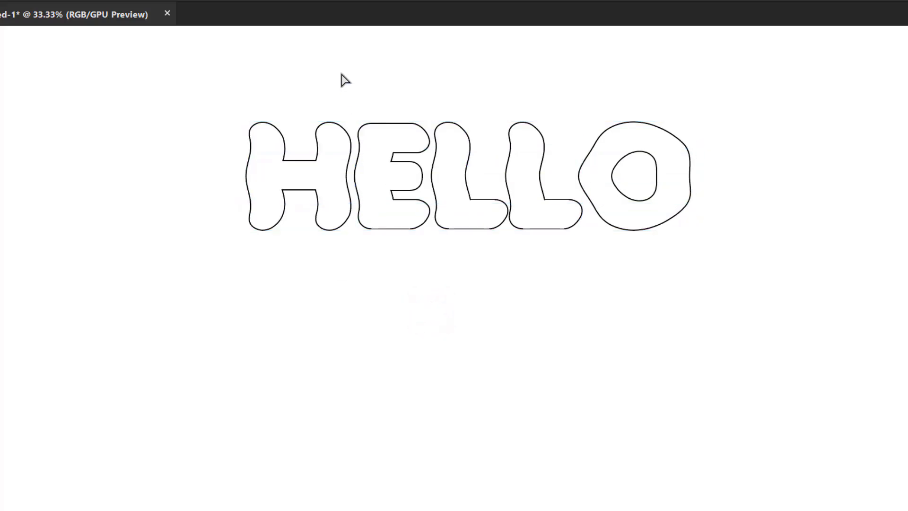
Step: Select the anchor points on the second and fourth vertical mesh lines and nudge them slightly upward
left_click_drag(342, 79, 407, 313)
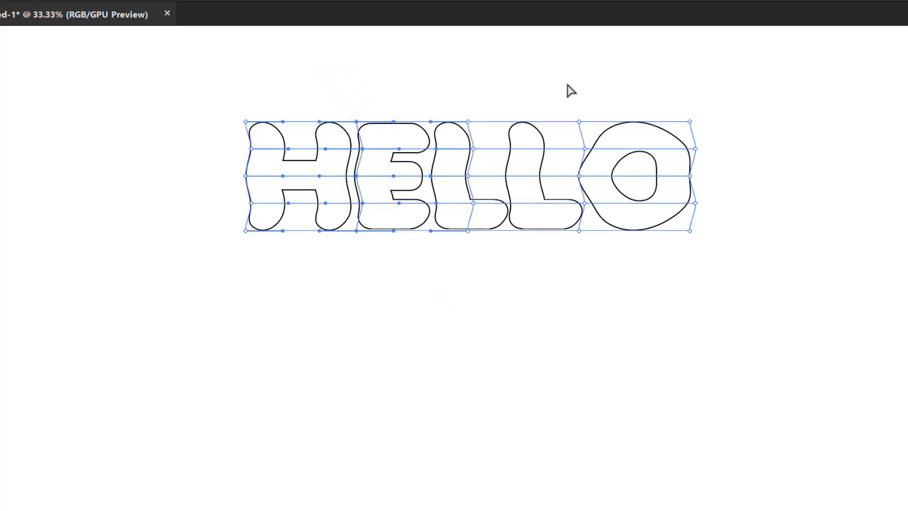
left_click_drag(547, 87, 626, 290)
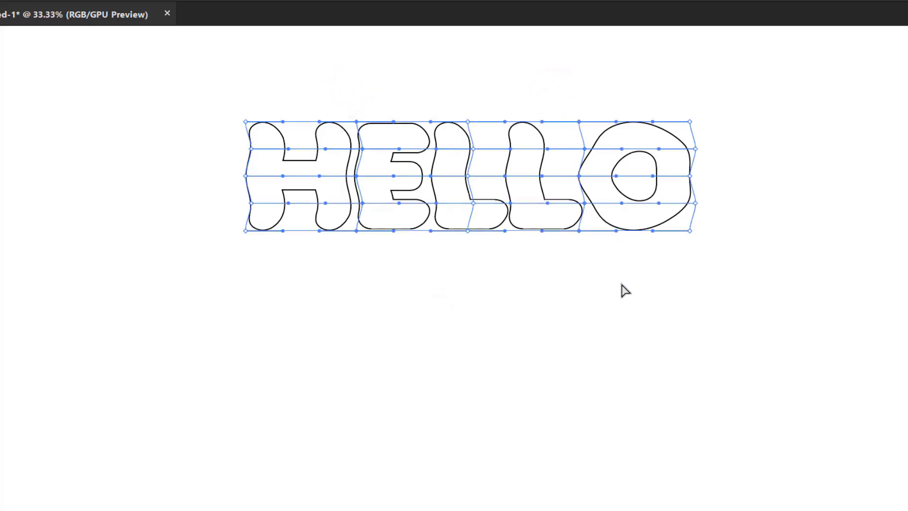
key("shift+Up")
key("shift+Up")
key("shift+Up")
left_click(622, 326)
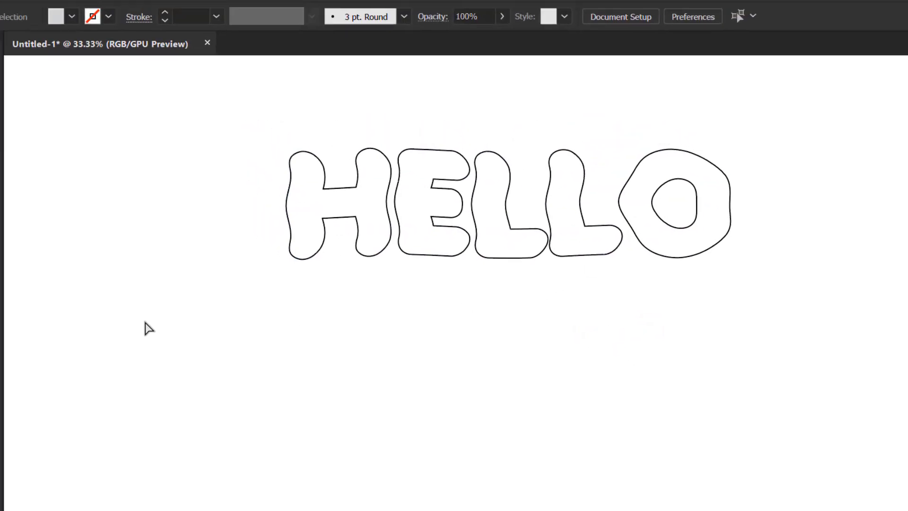
Step: Expand the distorted HELLO envelope into editable shapes with Object and Fill enabled
left_click(18, 90)
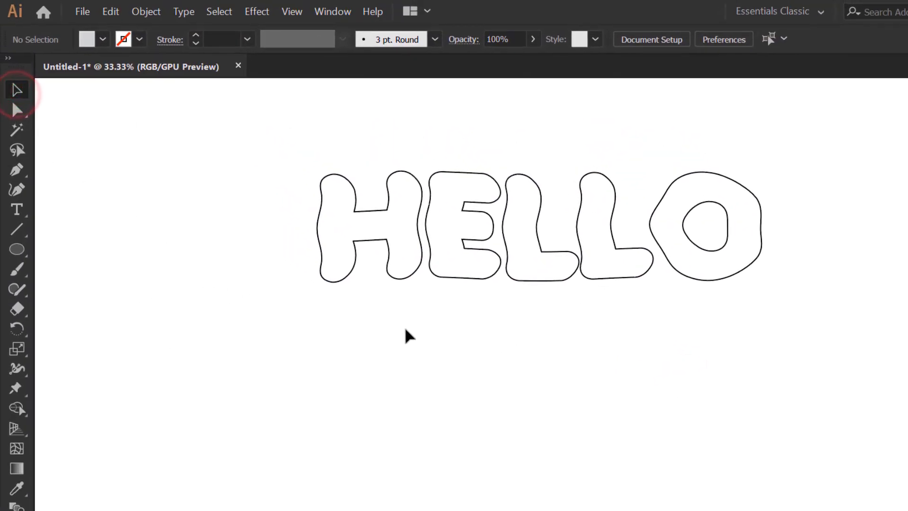
left_click_drag(266, 158, 463, 296)
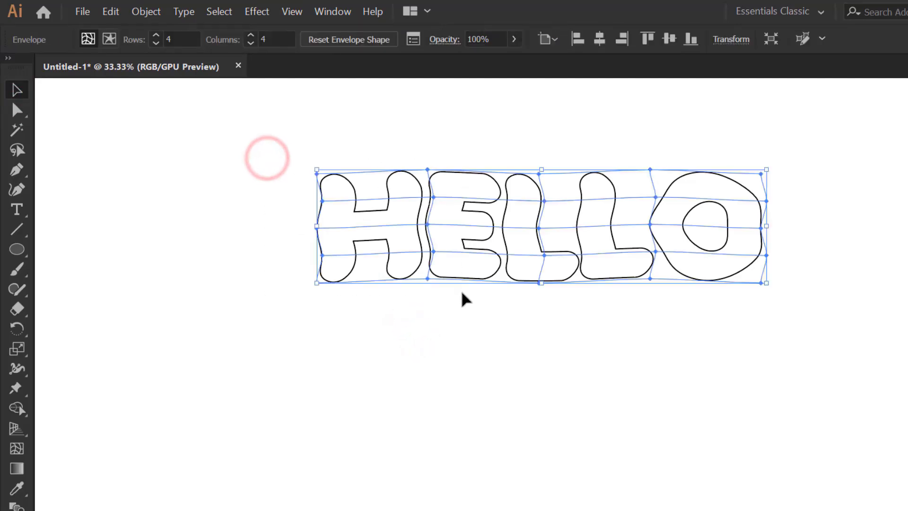
left_click(147, 13)
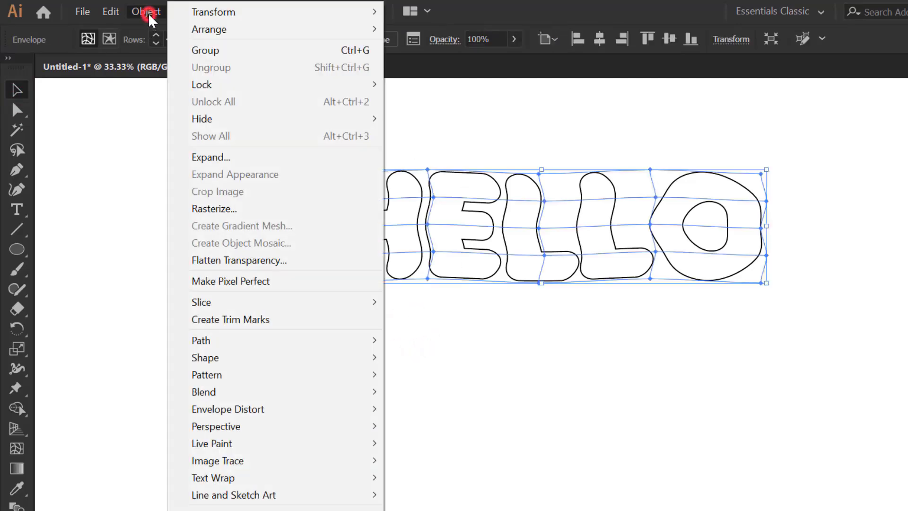
left_click(179, 159)
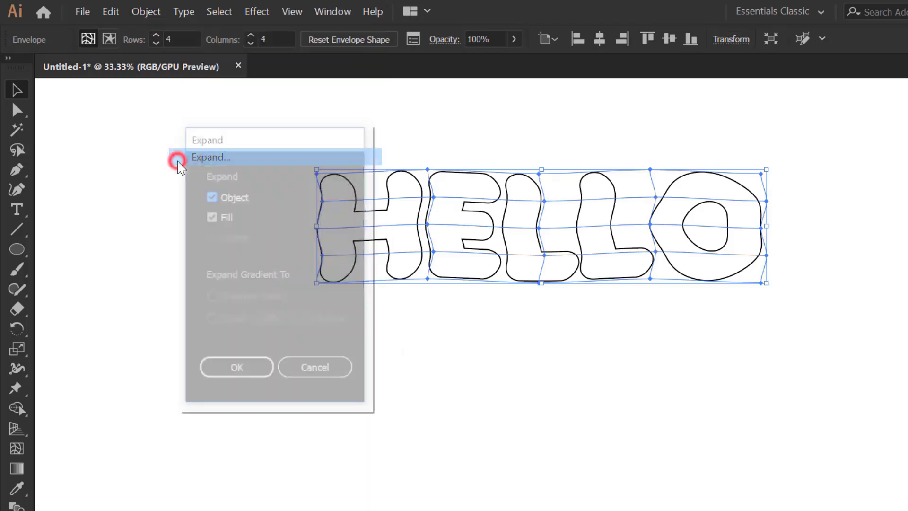
left_click(211, 370)
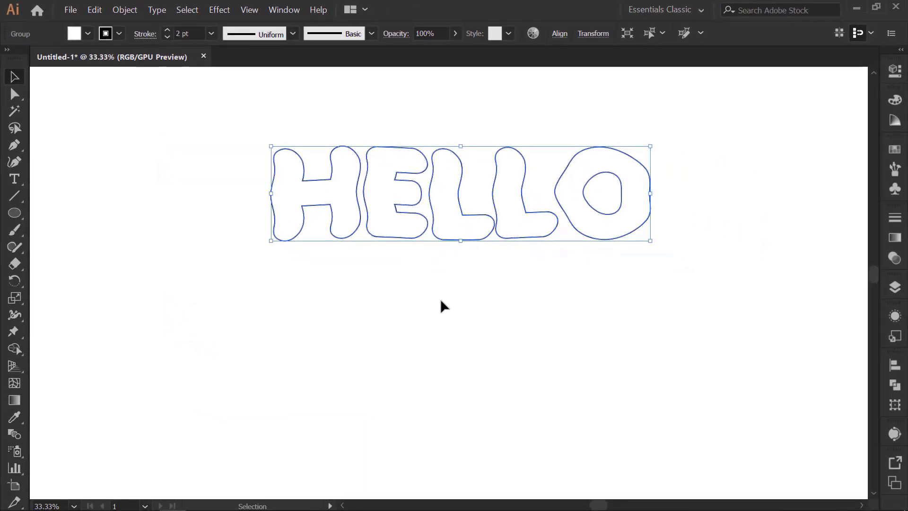
Step: Duplicate the wavy HELLO text straight down, then repeat the copy to stack three evenly spaced rows
key("ctrl+minus")
key("space")
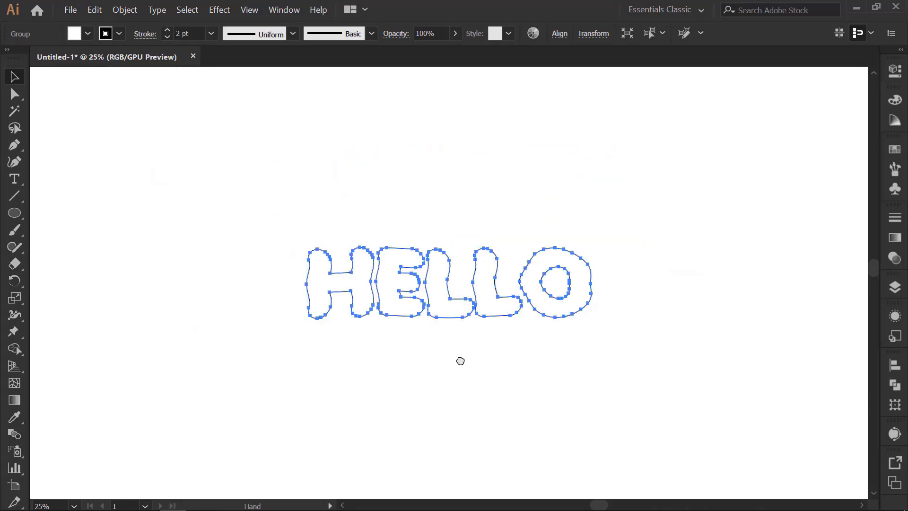
left_click_drag(460, 361, 460, 260)
left_click(515, 290)
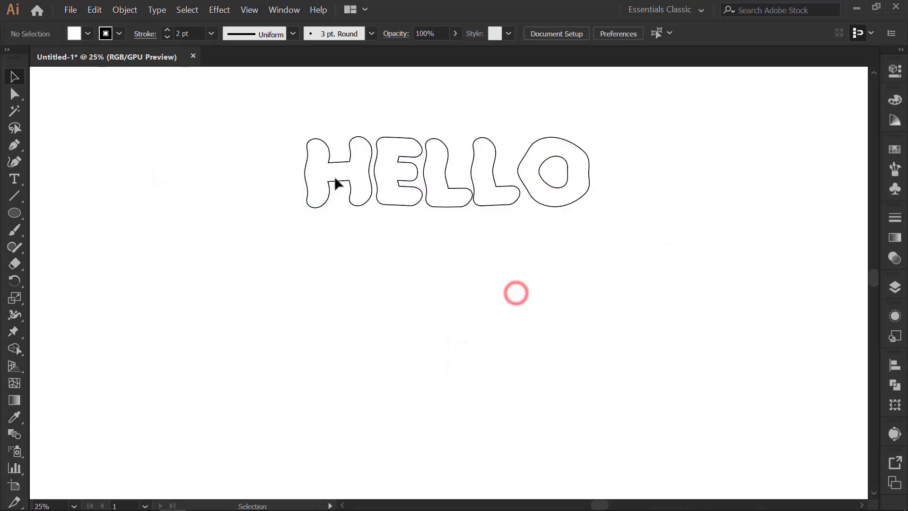
left_click_drag(290, 102, 497, 217)
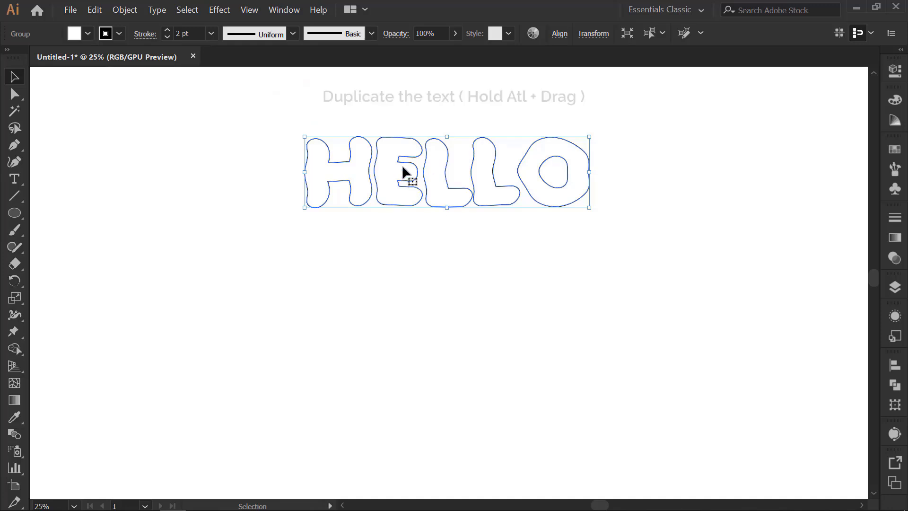
left_click_drag(402, 167, 401, 263)
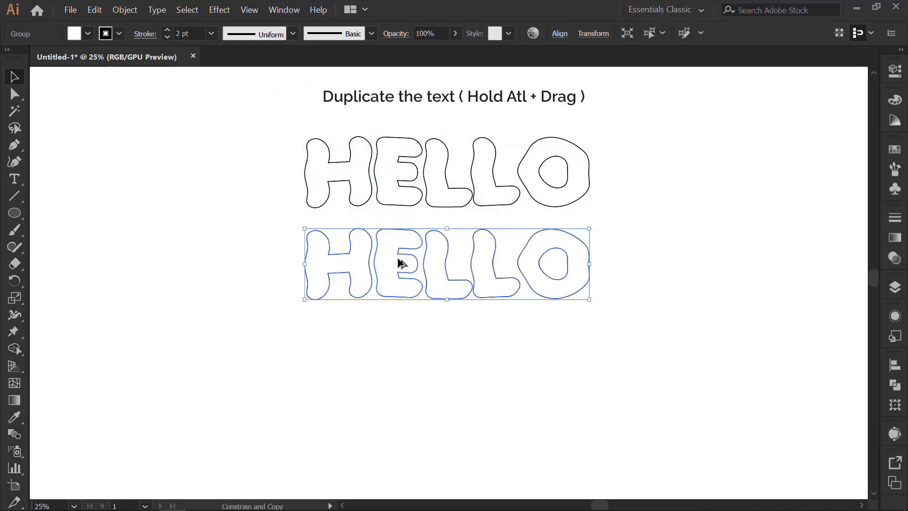
key("ctrl+d")
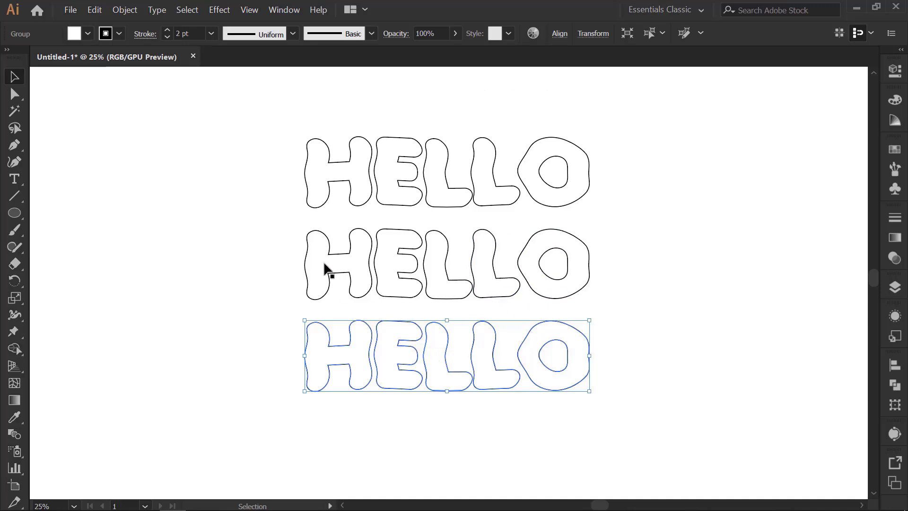
Step: Select all three stacked HELLO rows and make a blend between them
left_click_drag(265, 128, 575, 397)
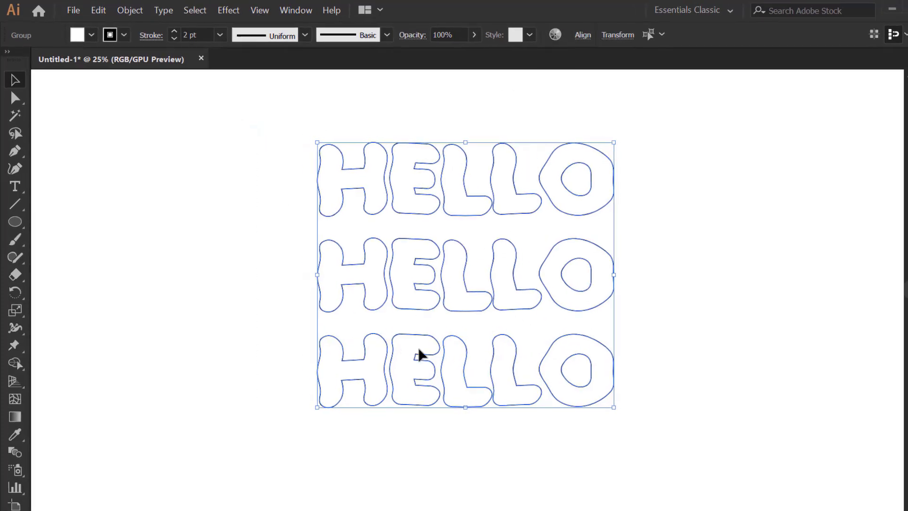
left_click(142, 11)
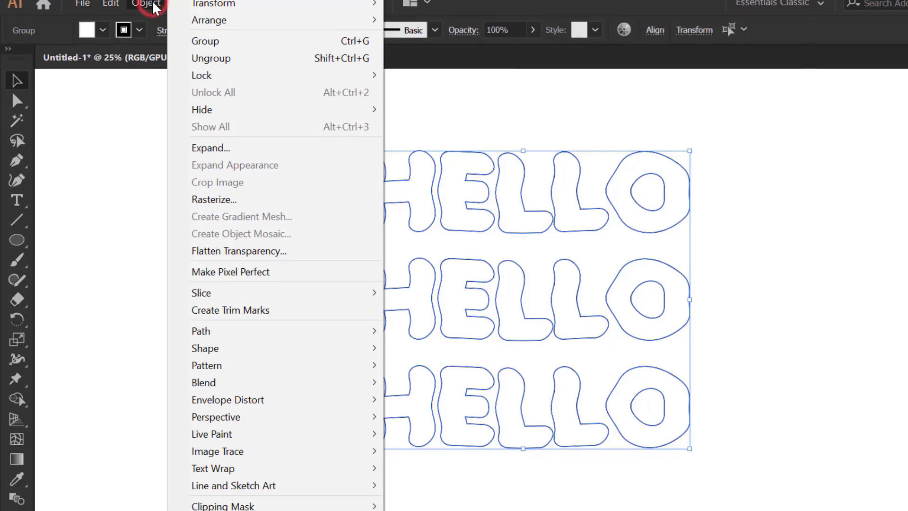
left_click(290, 327)
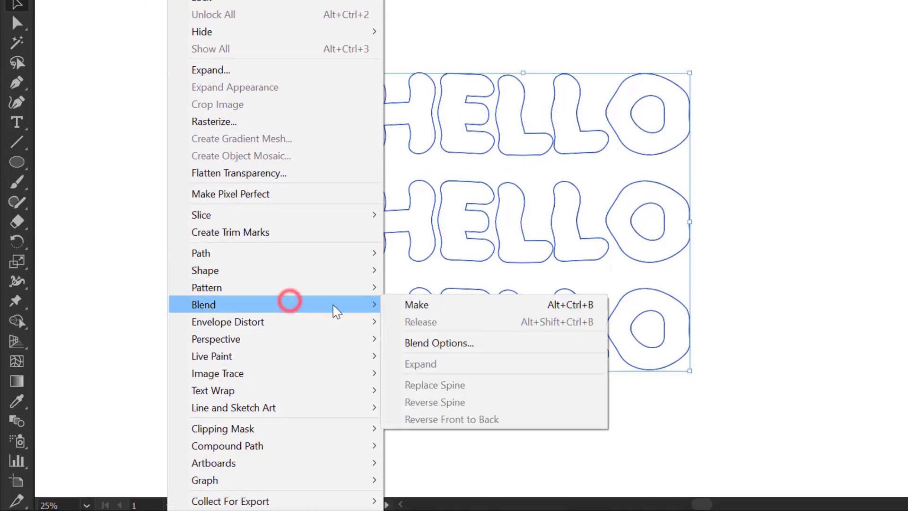
left_click(457, 306)
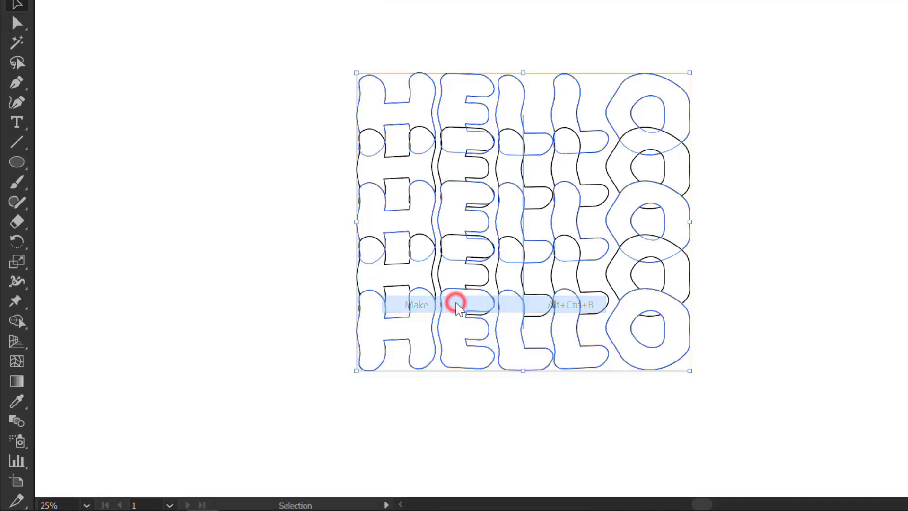
left_click(739, 144)
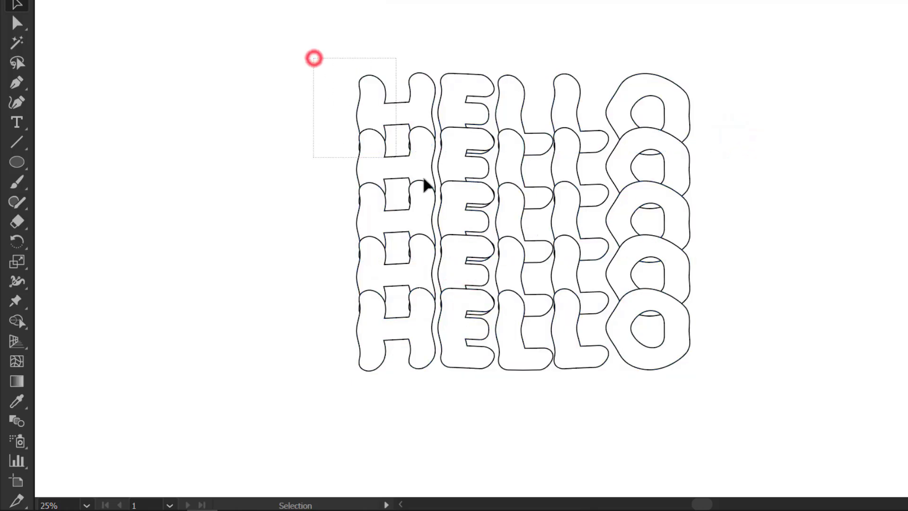
Step: Open the blend options for the HELLO blend and change its spacing method to Specified Steps
left_click_drag(427, 185, 456, 208)
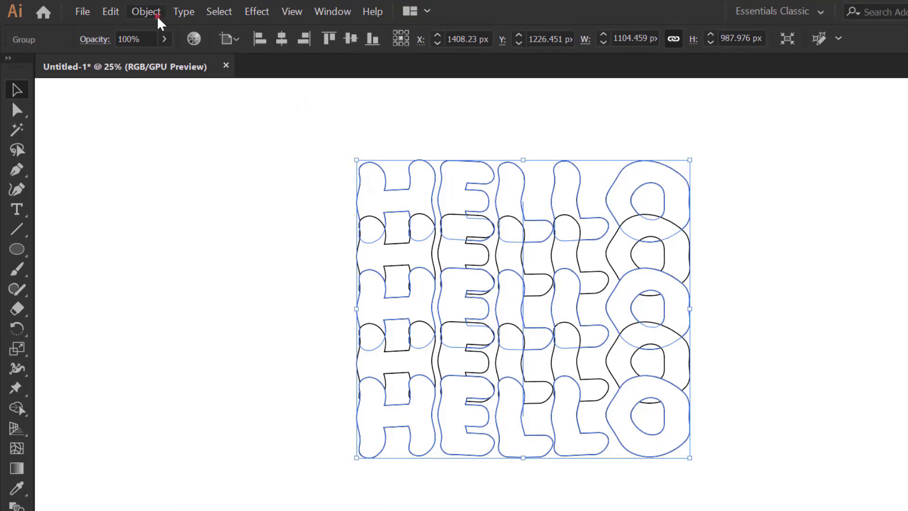
left_click(158, 18)
mouse_move(293, 400)
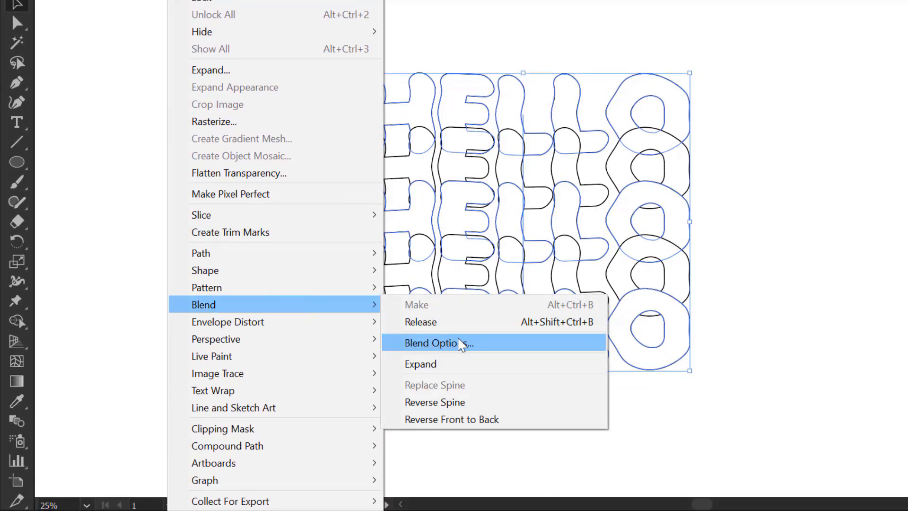
left_click(447, 345)
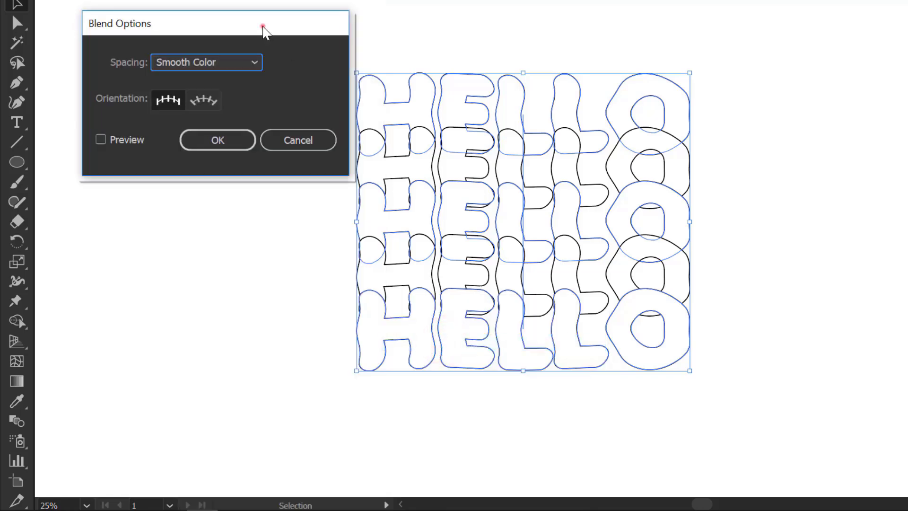
left_click_drag(263, 28, 873, 50)
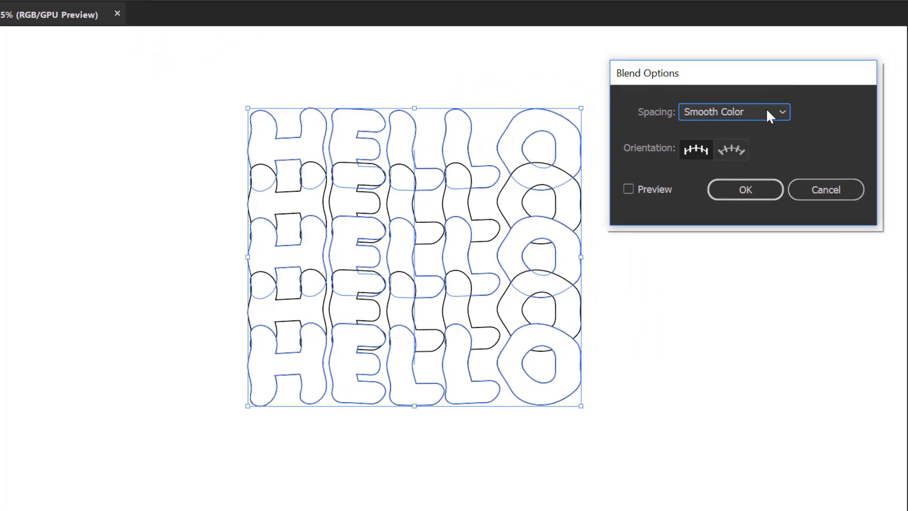
left_click(767, 111)
left_click(762, 152)
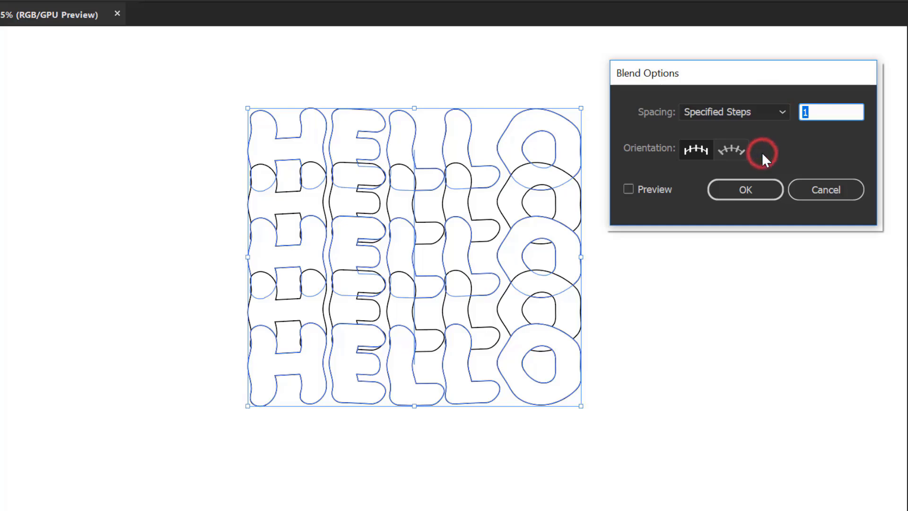
Step: Enable the preview, set the blend to 10 specified steps, and apply the options
left_click(657, 189)
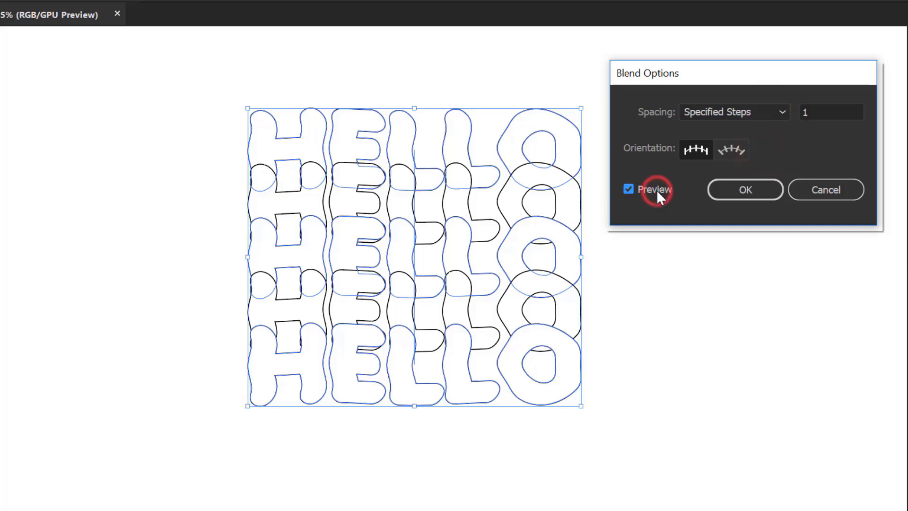
left_click(830, 113)
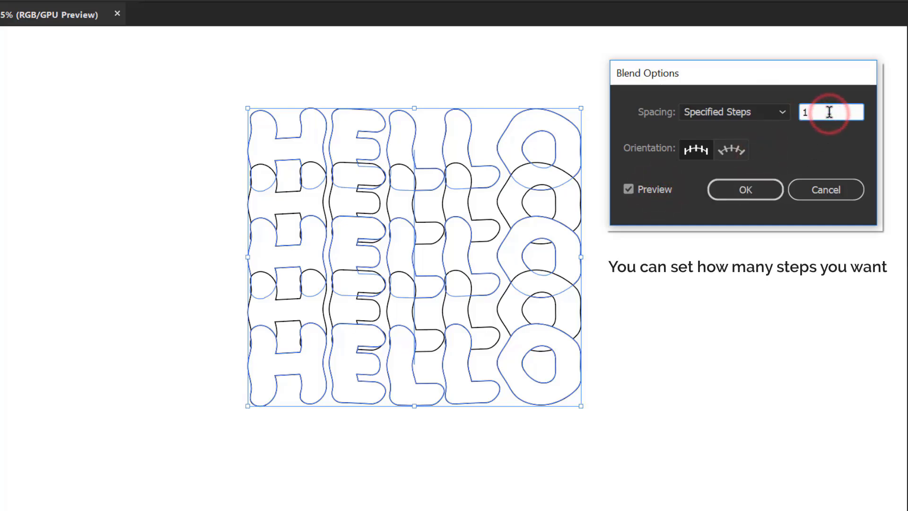
key("Up")
key("Up")
key("Up")
key("Up")
key("Up")
key("Up")
key("Up")
key("Up")
key("Up")
key("Up")
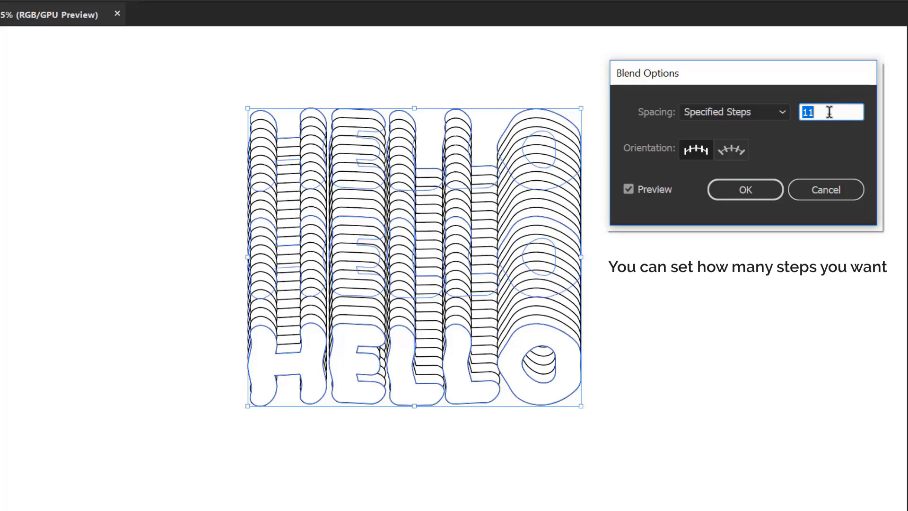
key("Down")
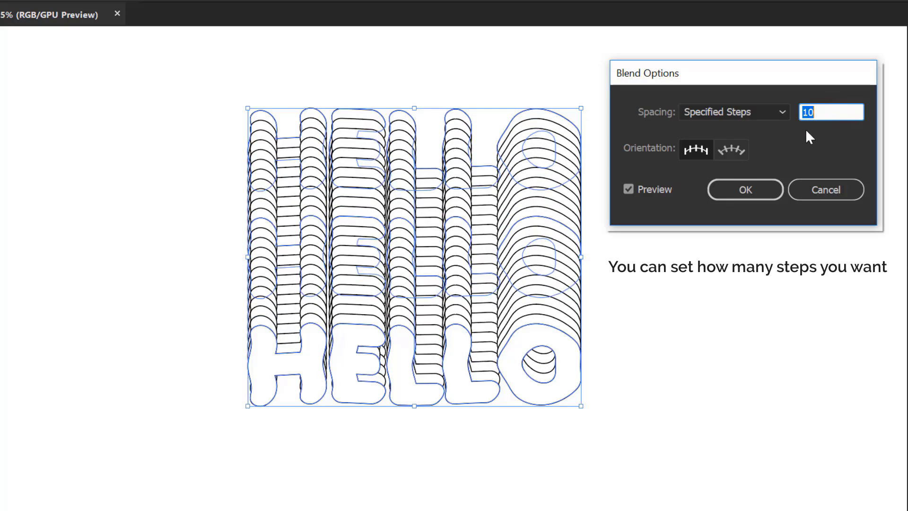
left_click(756, 194)
left_click(710, 235)
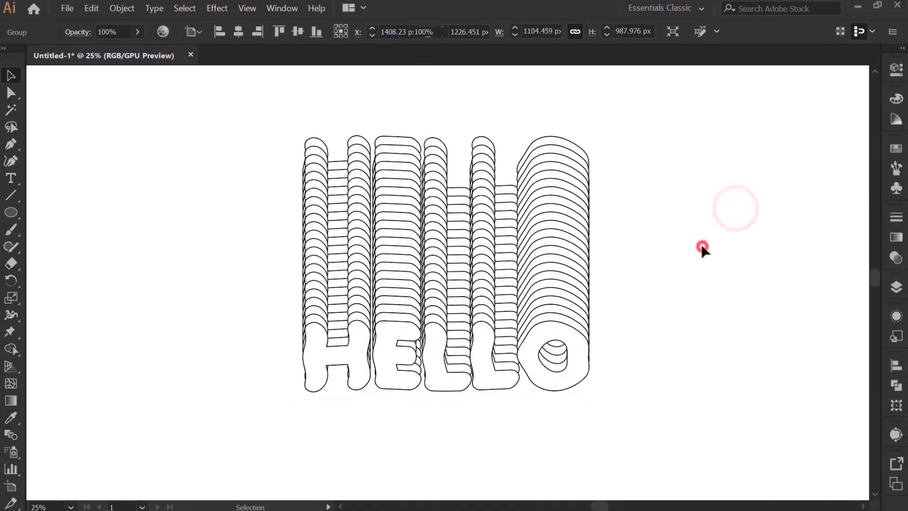
Step: Draw a circle in the empty area beside the HELLO blend and remove its fill
left_click_drag(601, 267, 411, 275)
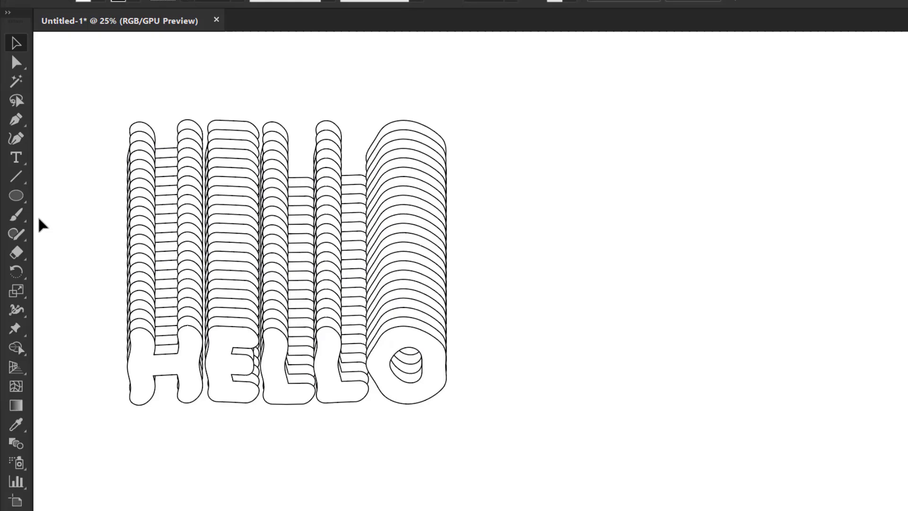
left_click(16, 195)
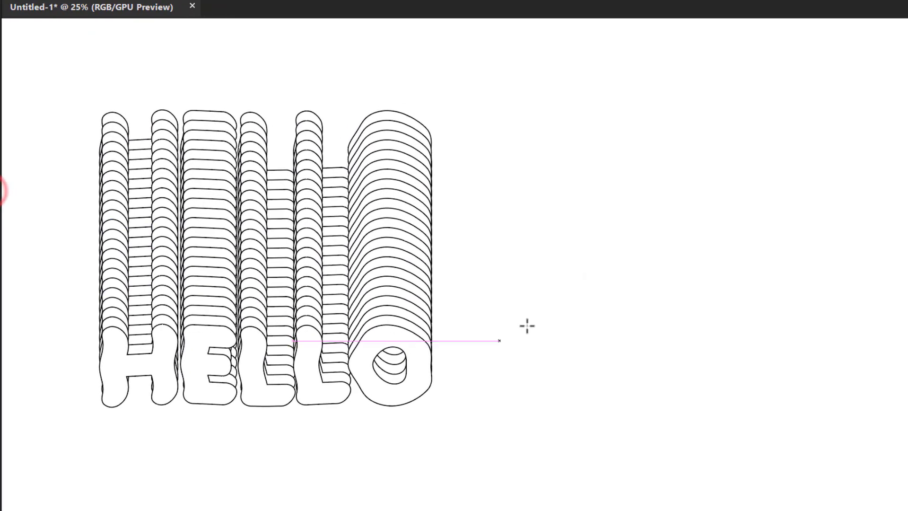
left_click_drag(557, 184, 724, 367)
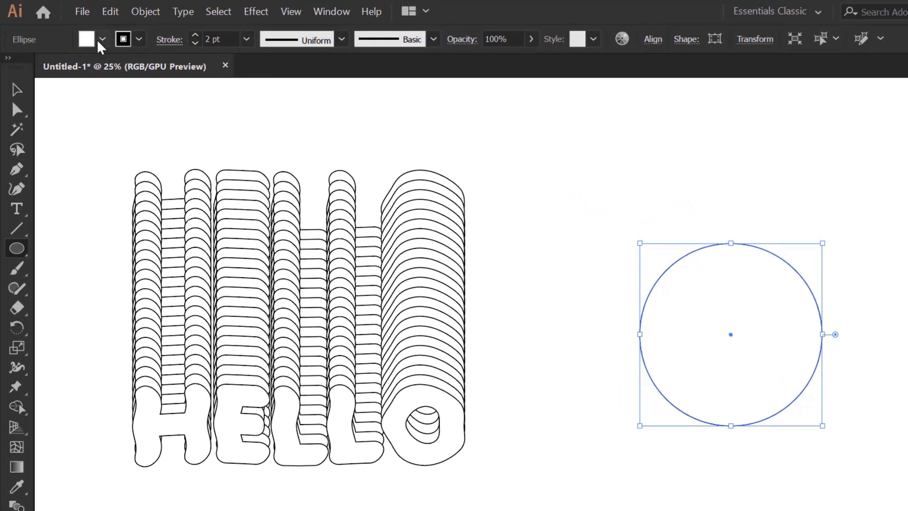
left_click(101, 40)
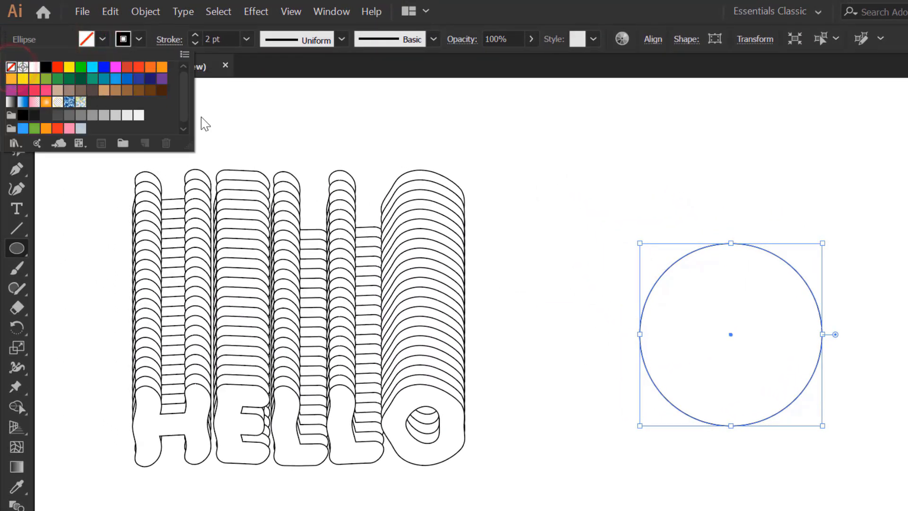
left_click(279, 107)
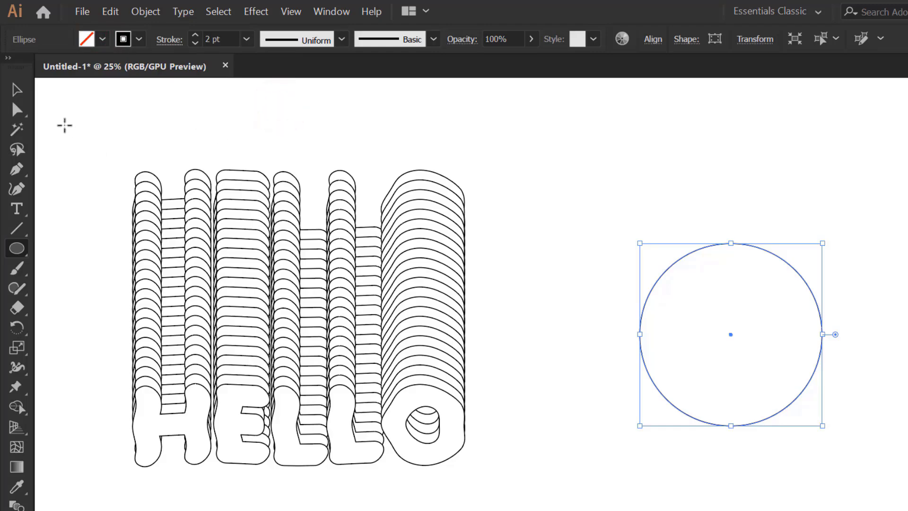
Step: Delete the circle's upper and right anchor points so only the lower-left quarter arc remains
left_click(16, 112)
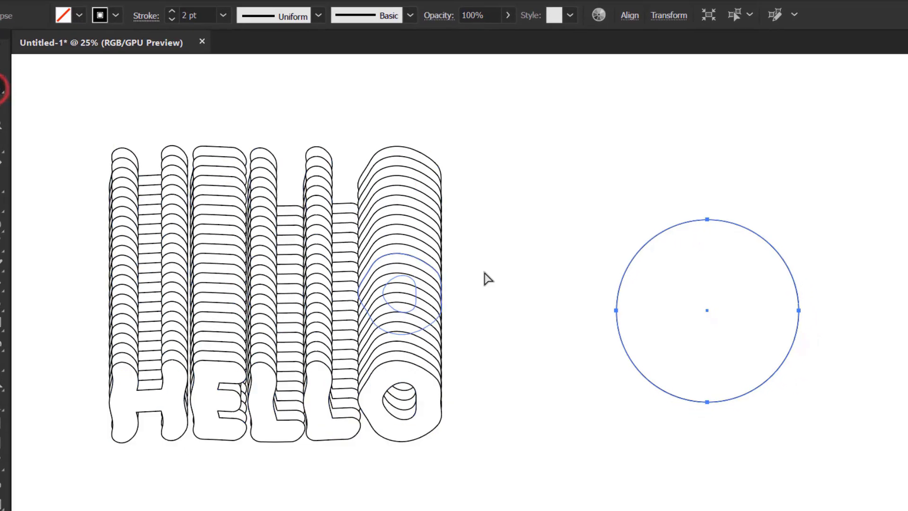
left_click_drag(635, 147, 797, 310)
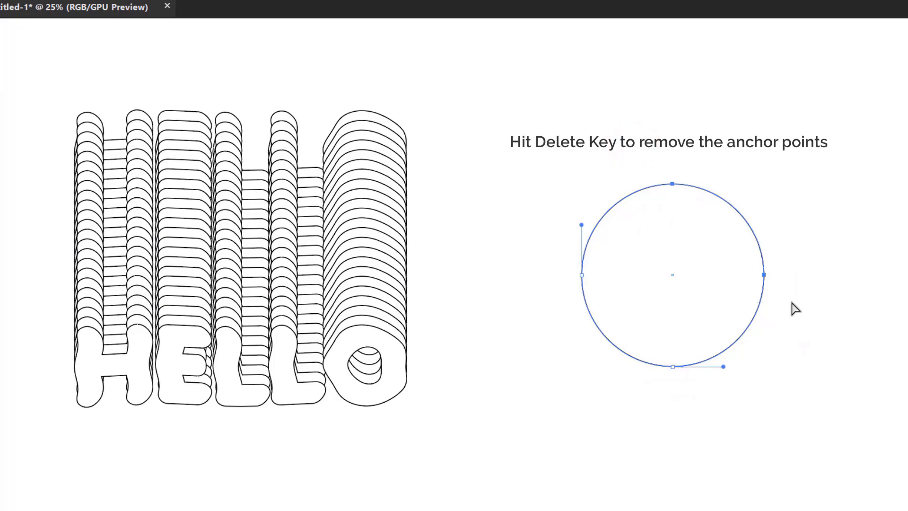
key("Delete")
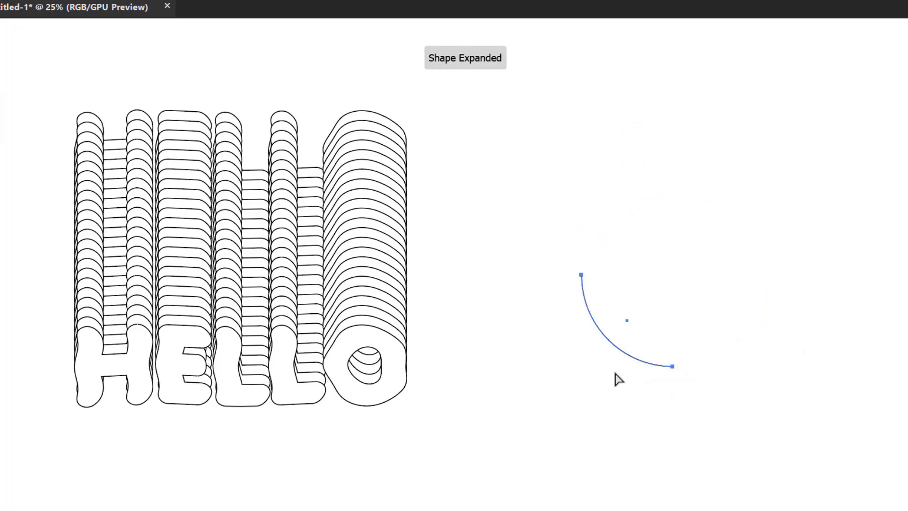
Step: Swing the direction handle of the arc's upper anchor point to horizontal, shaping the arc into an S-curve
left_click_drag(612, 297, 610, 299)
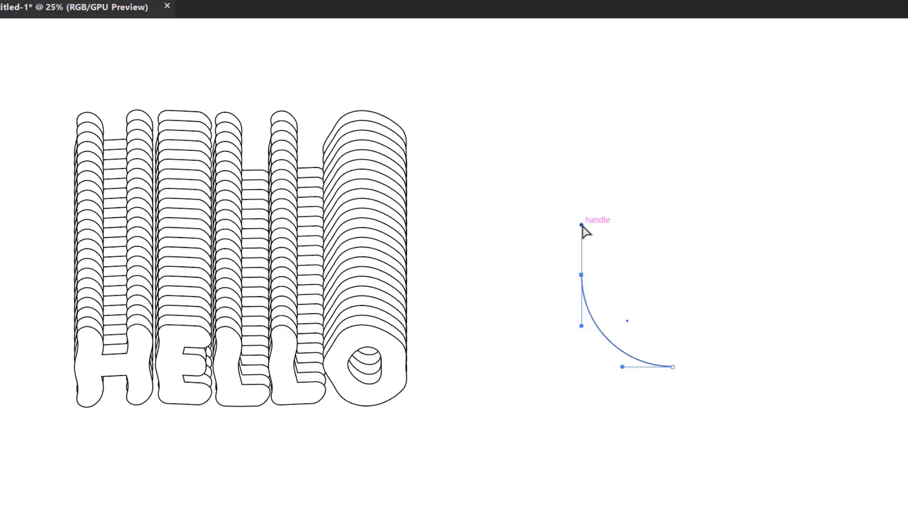
left_click_drag(583, 226, 533, 275)
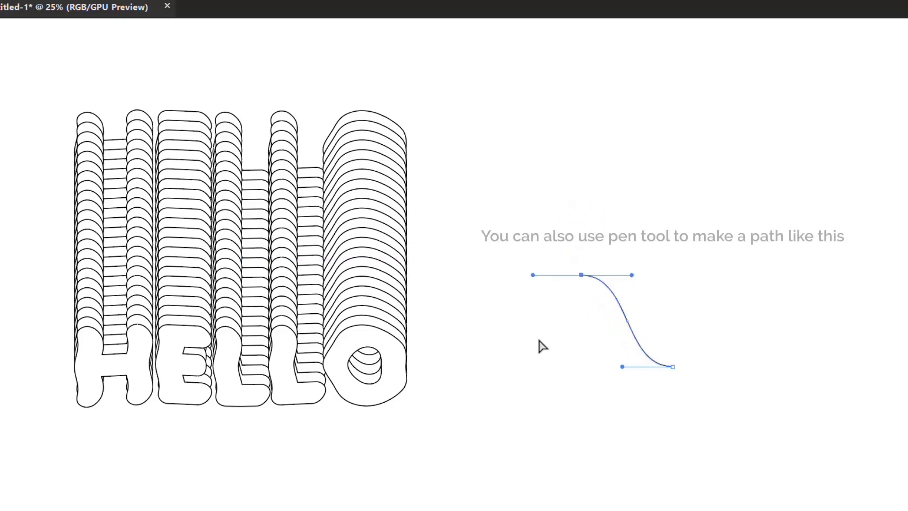
left_click(524, 335)
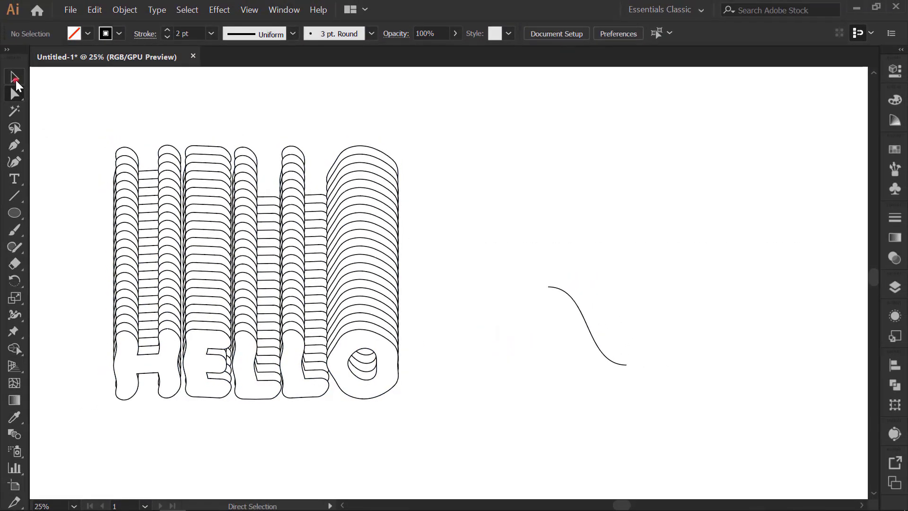
Step: Rotate the S-curve 90 degrees counterclockwise so it rises from lower left to upper right
left_click_drag(623, 281, 564, 359)
left_click_drag(632, 370, 671, 282)
left_click(664, 371)
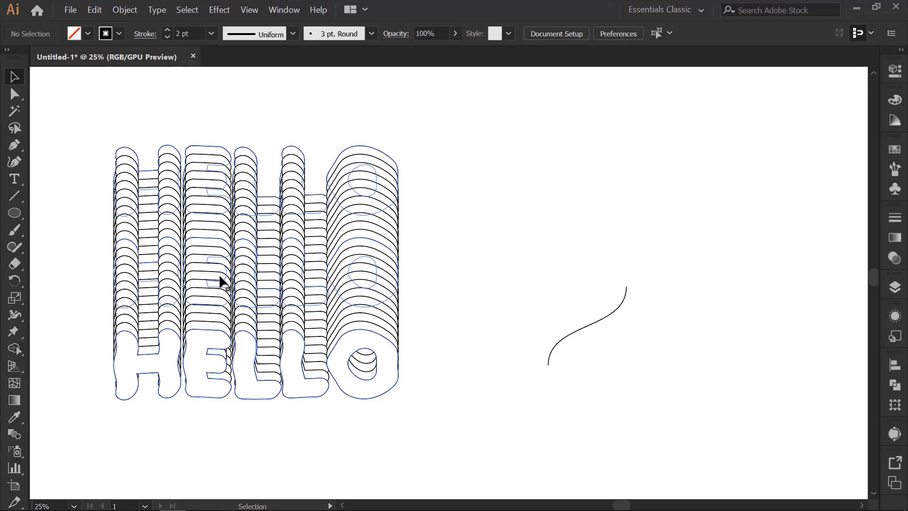
Step: Select the HELLO blend together with the S-curve and replace the blend's spine with the curve
left_click_drag(94, 116, 716, 393)
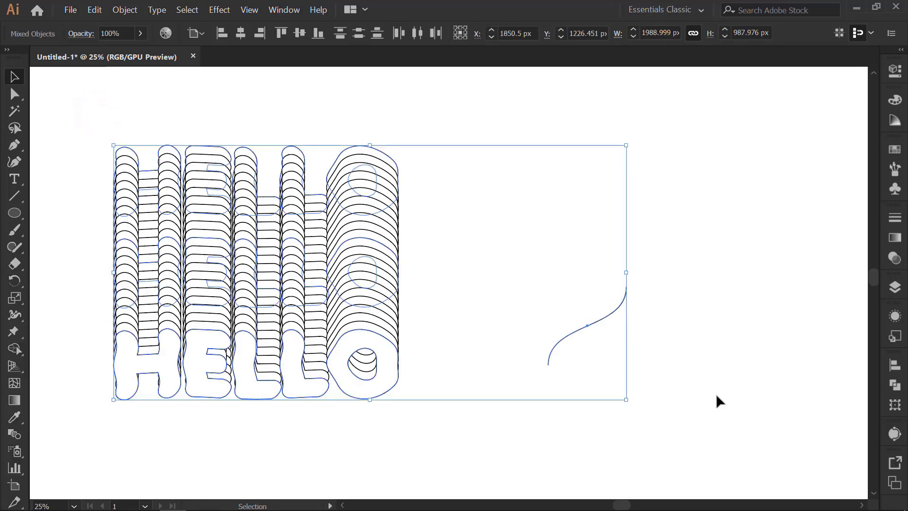
left_click(144, 11)
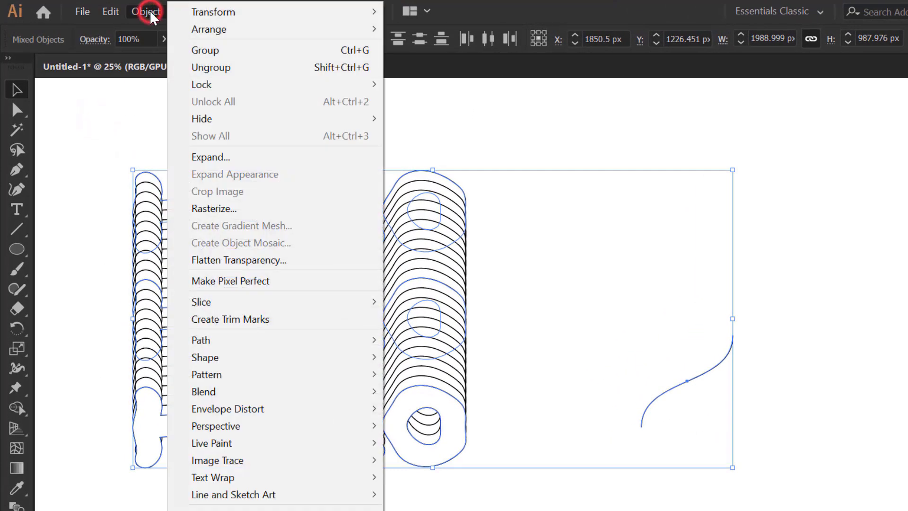
left_click(314, 320)
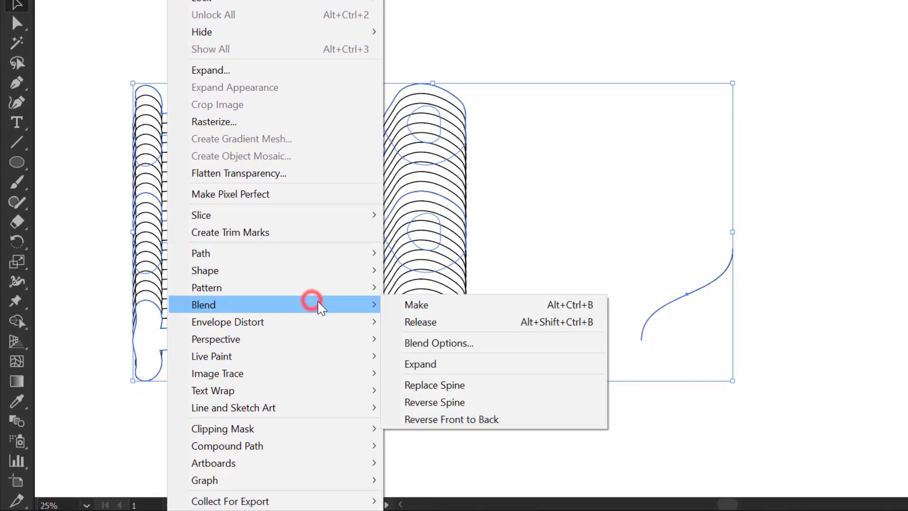
left_click(465, 391)
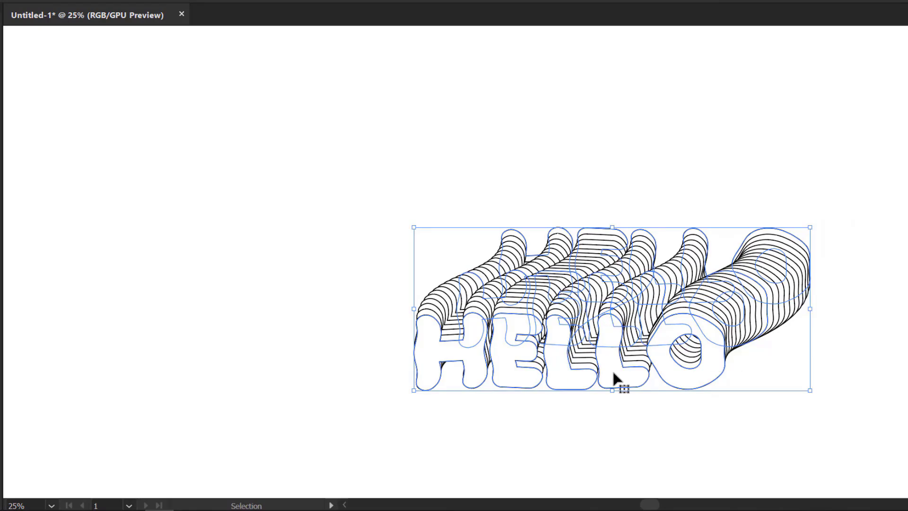
left_click(623, 206)
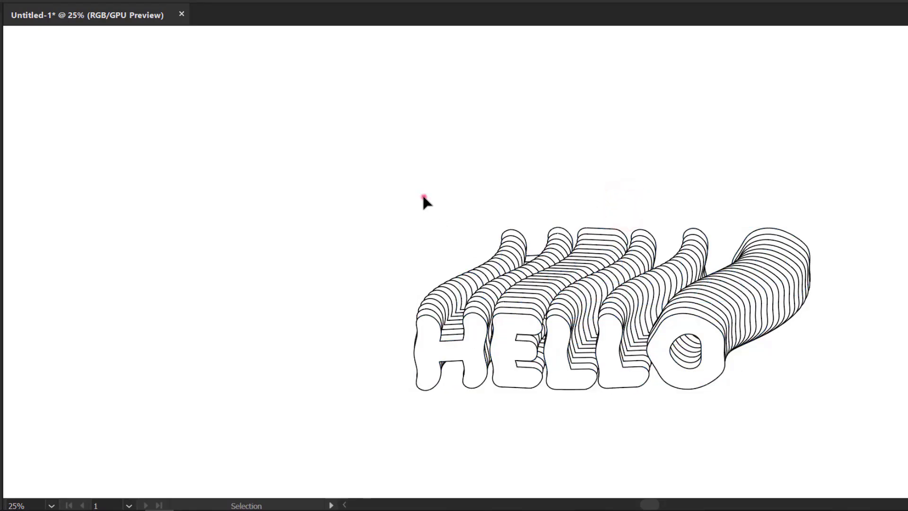
Step: Select the HELLO blend and reverse its spine
left_click_drag(424, 197, 563, 339)
key("space")
left_click_drag(659, 331, 534, 302)
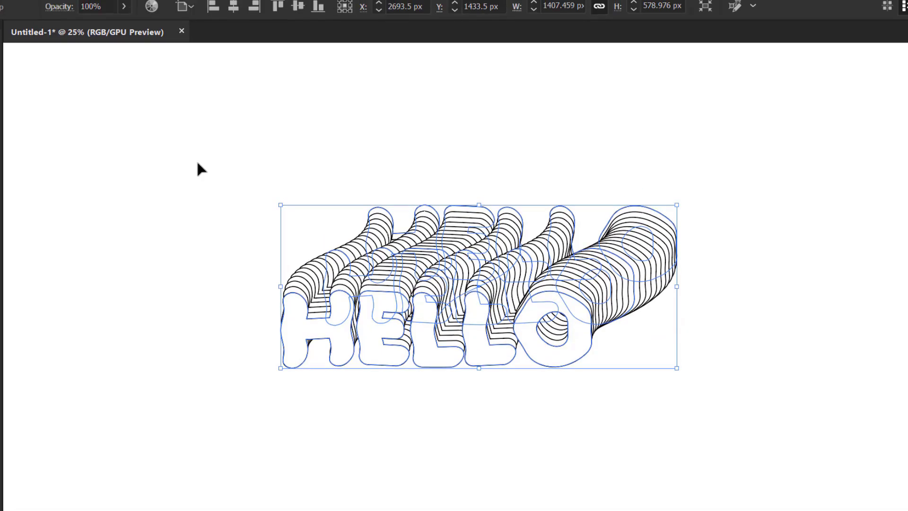
left_click(114, 14)
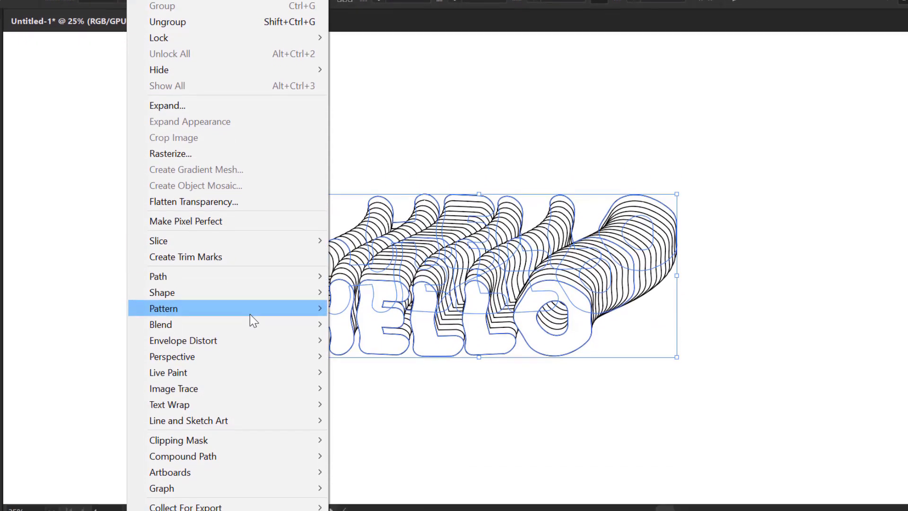
left_click(249, 364)
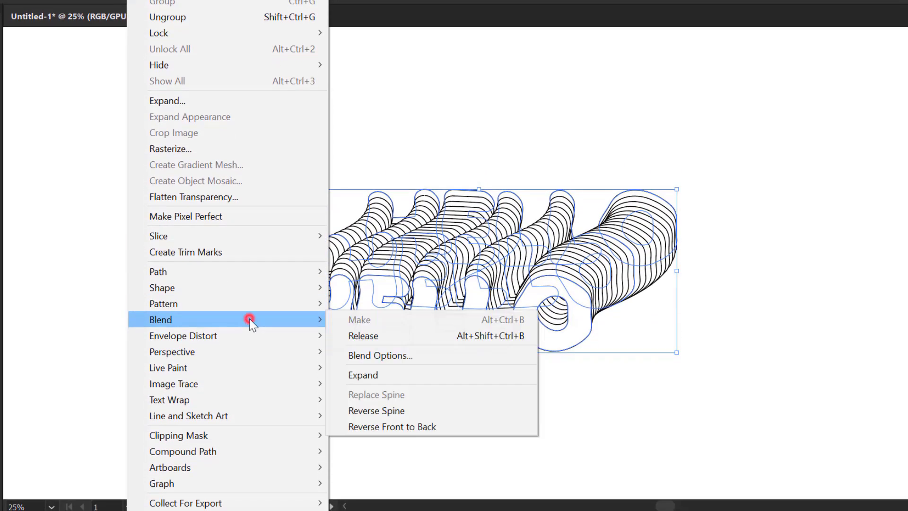
left_click(376, 411)
left_click(523, 416)
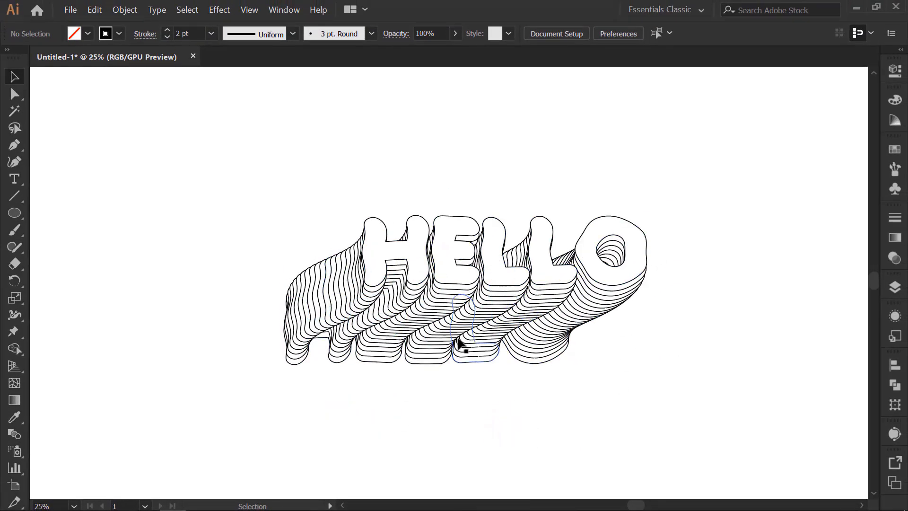
Step: Duplicate the HELLO blend horizontally, placing the copy directly beside the original on its right
left_click_drag(571, 334, 339, 228)
key("ctrl+minus")
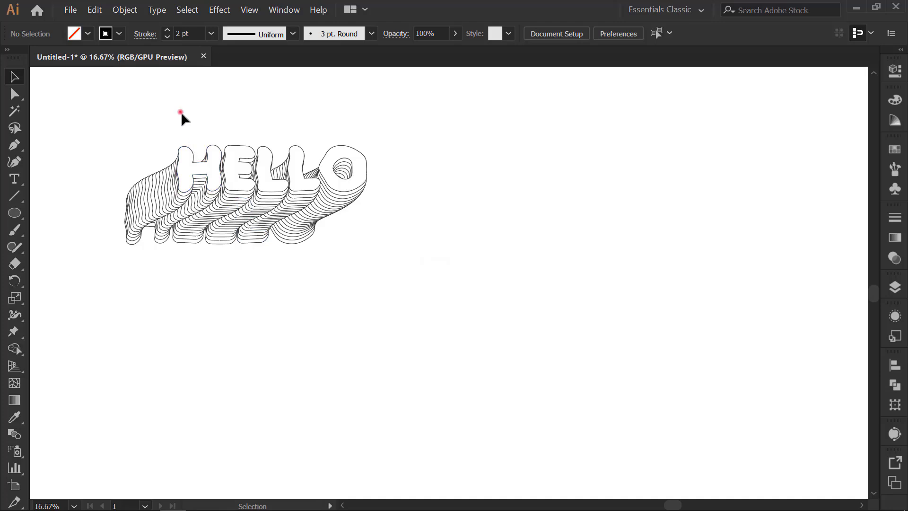
left_click_drag(360, 272, 359, 273)
left_click_drag(273, 181, 533, 217)
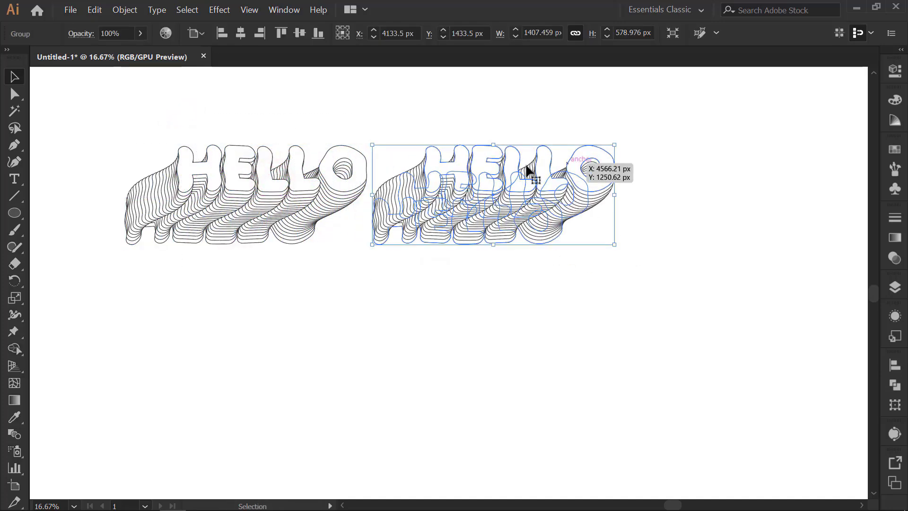
Step: Expand the copied HELLO blend into separate shapes
left_click(132, 13)
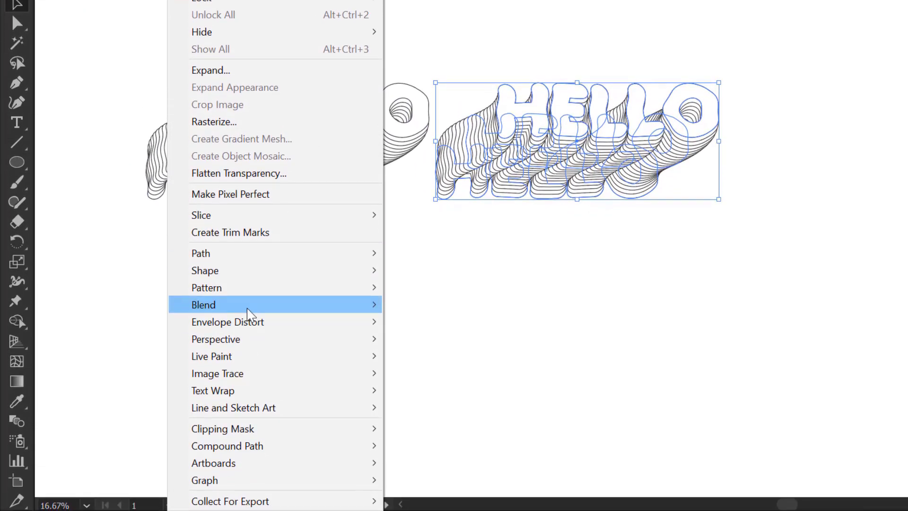
left_click(247, 307)
left_click(446, 364)
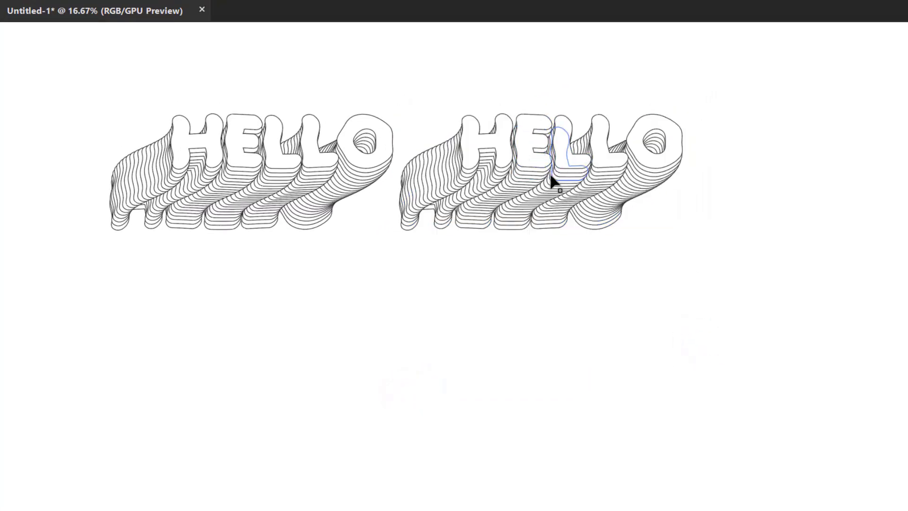
Step: Select the whole expanded HELLO copy and apply the Trim pathfinder to it
left_click_drag(442, 70, 654, 236)
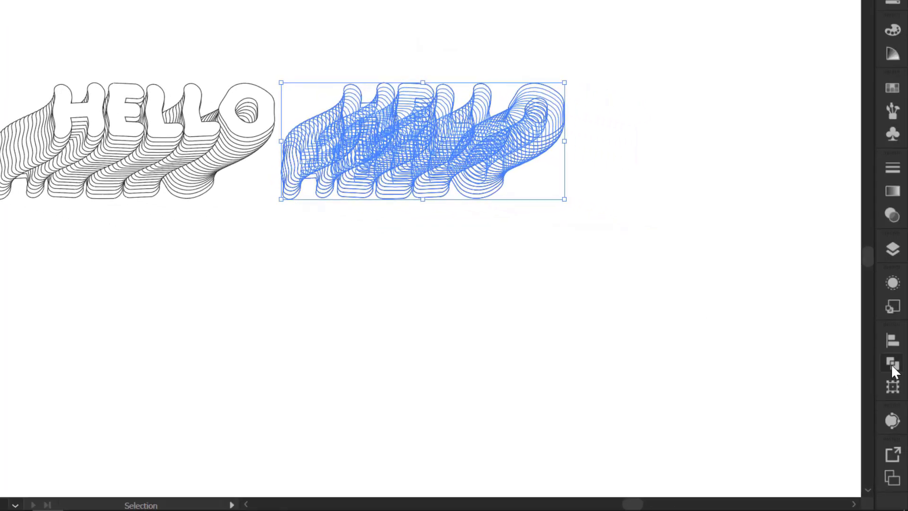
left_click(892, 364)
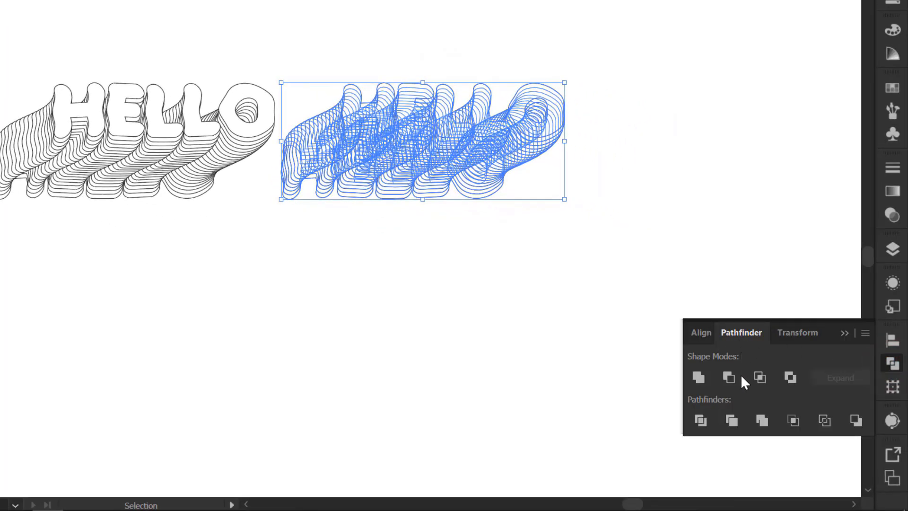
left_click(732, 424)
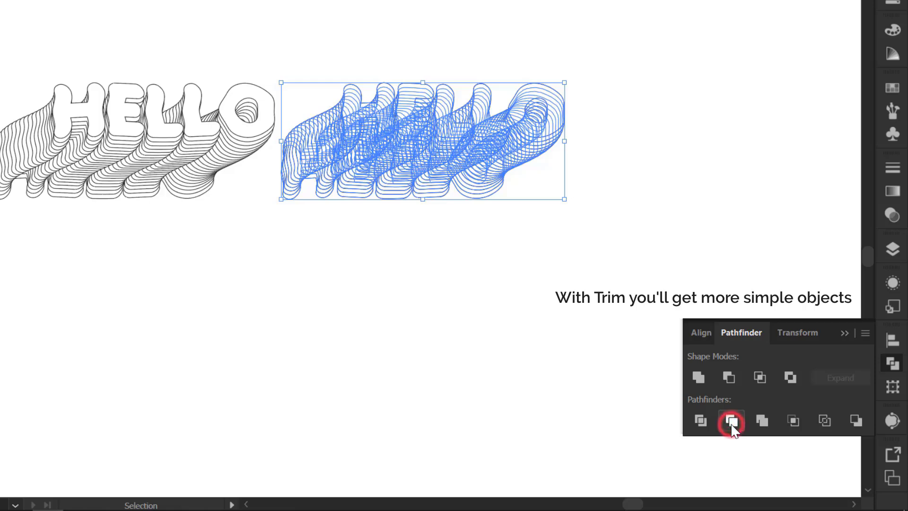
left_click(845, 333)
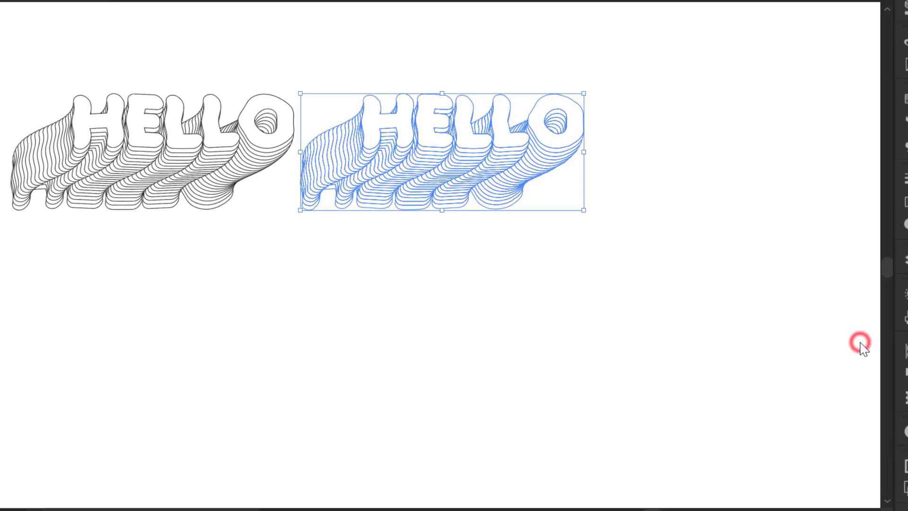
left_click(715, 339)
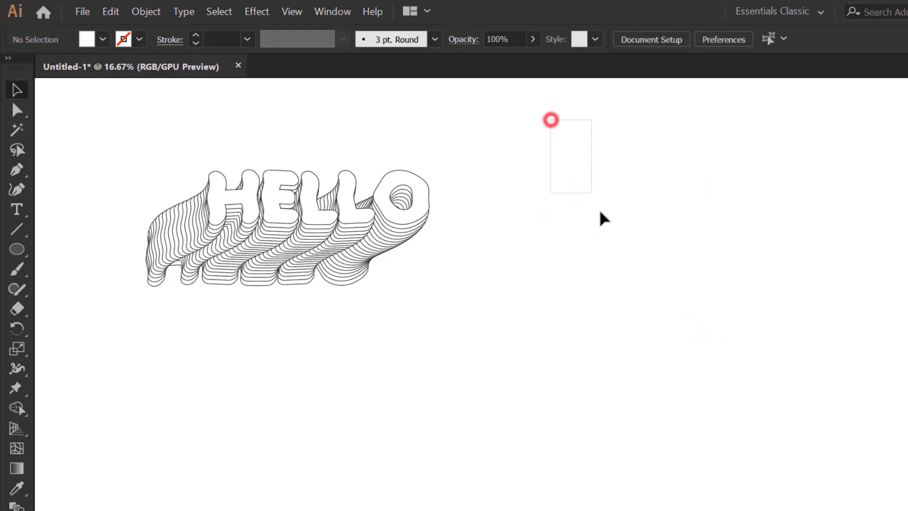
Step: Remove the trimmed HELLO copy's fill and give it a black stroke
left_click_drag(551, 120, 603, 217)
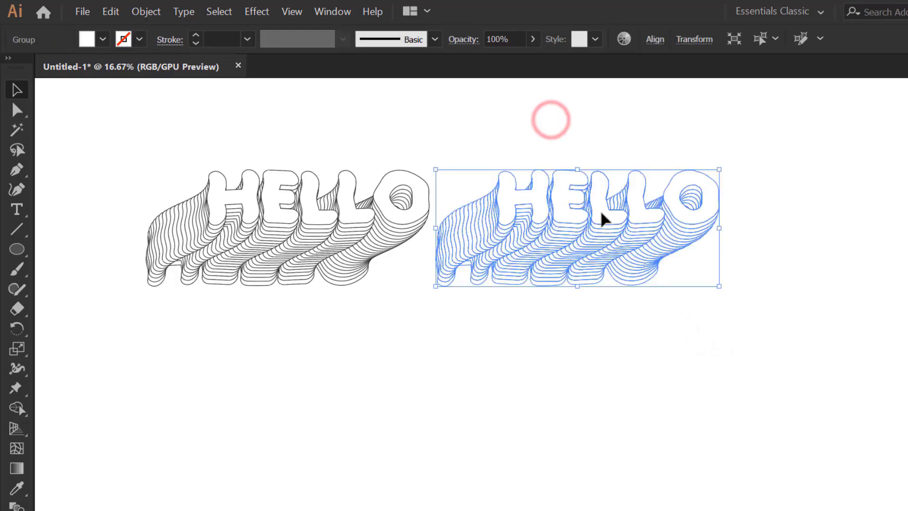
left_click(104, 41)
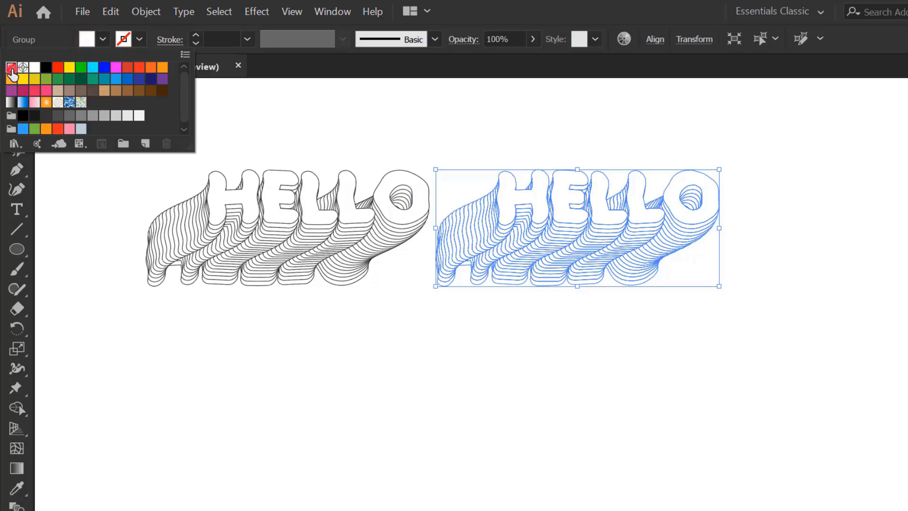
left_click(139, 39)
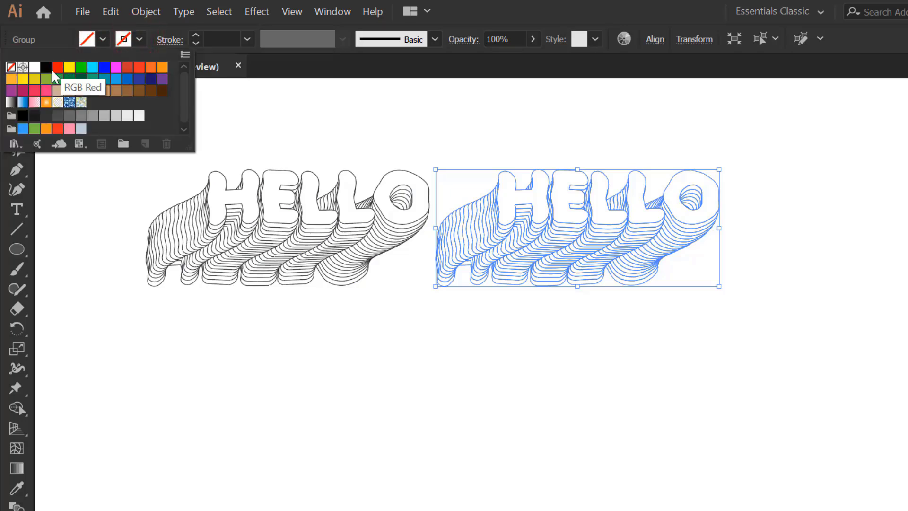
left_click(47, 69)
left_click(611, 370)
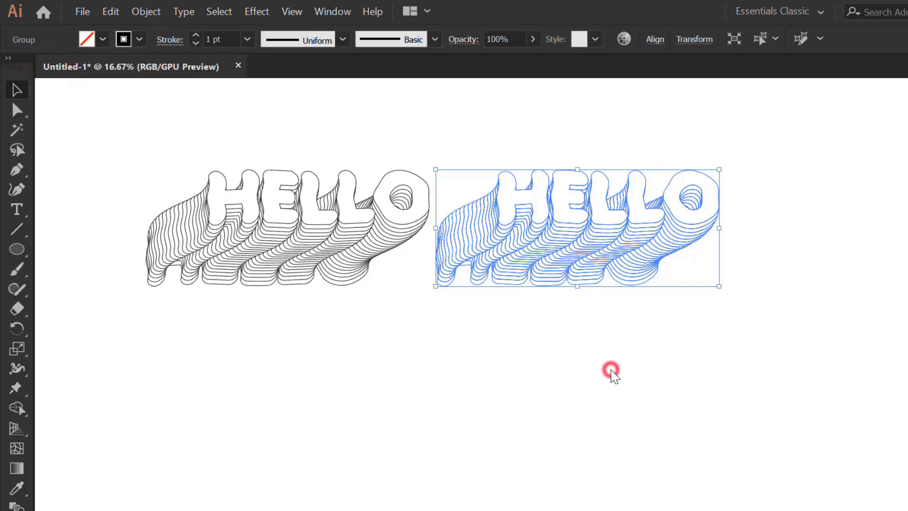
left_click(610, 370)
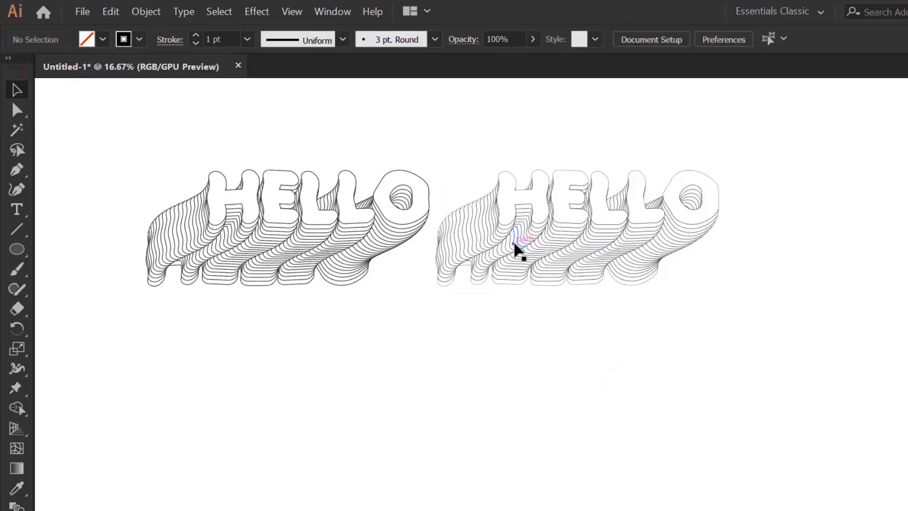
Step: Change the trimmed HELLO copy's stroke to pink and set its weight to 2 pt
left_click_drag(558, 277, 554, 288)
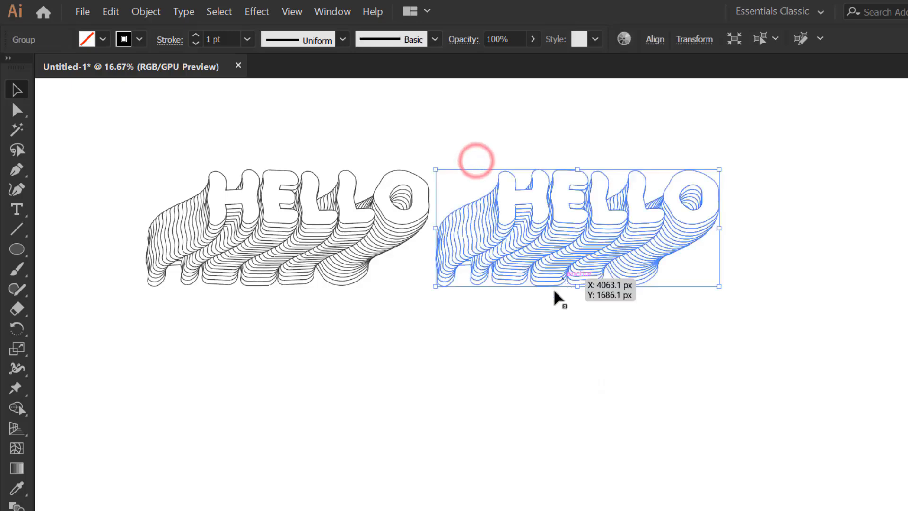
left_click(140, 40)
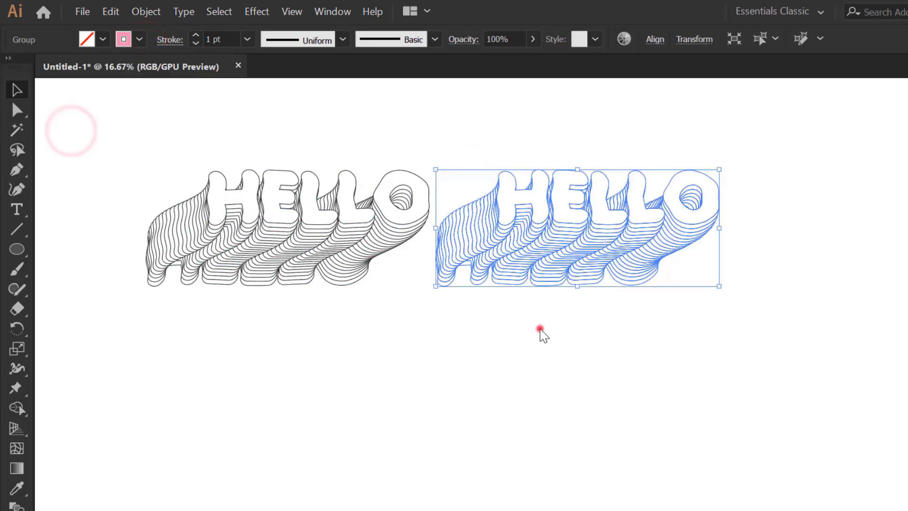
left_click(539, 329)
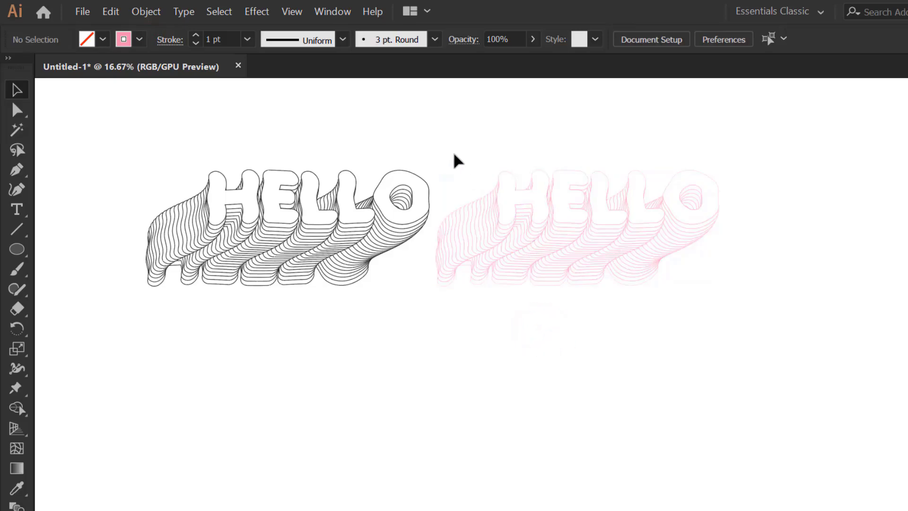
left_click_drag(455, 155, 521, 294)
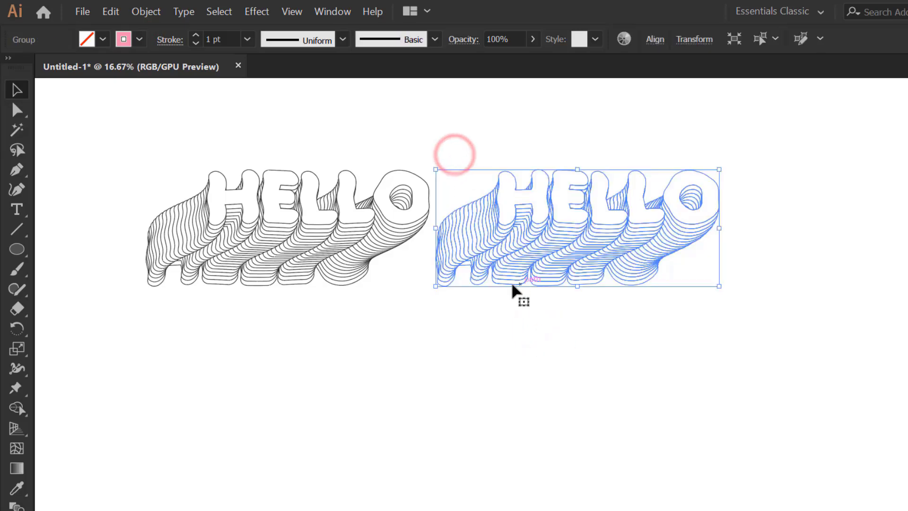
left_click(198, 36)
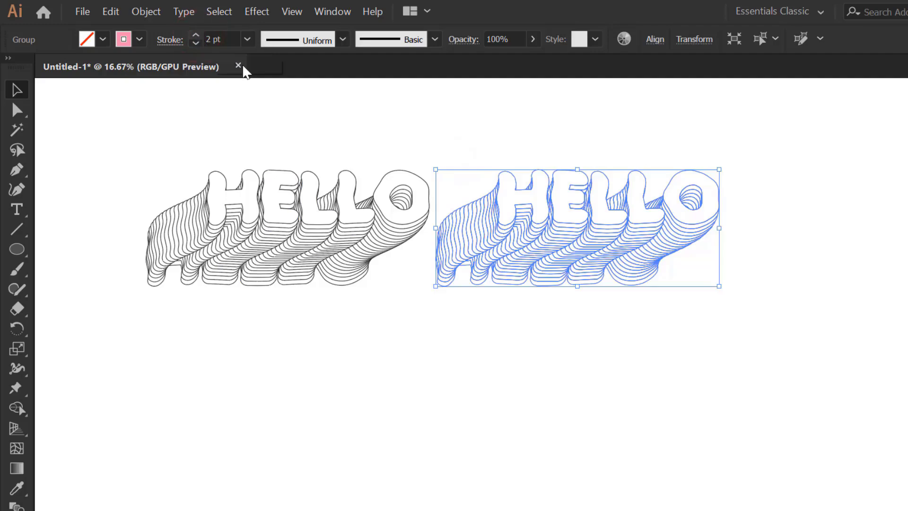
left_click(753, 246)
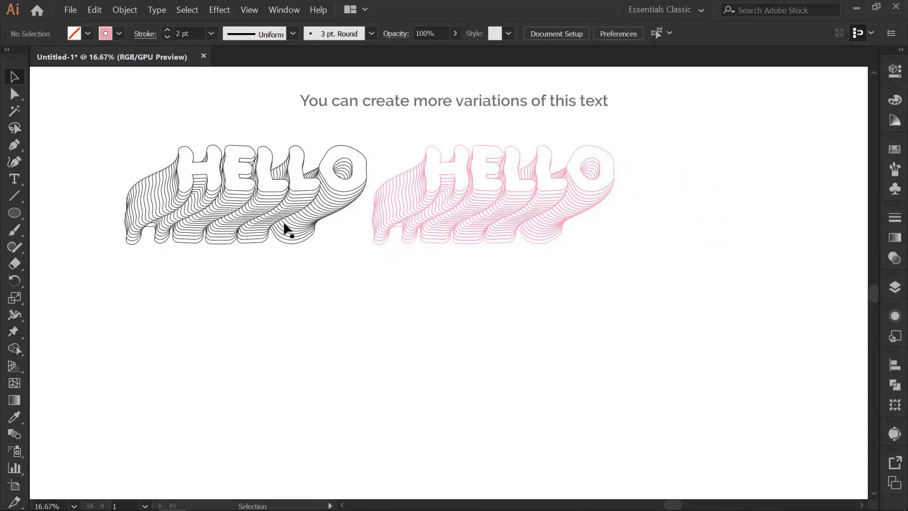
Step: Duplicate the original black HELLO blend straight down, placing the copy below the original
left_click_drag(223, 110, 266, 229)
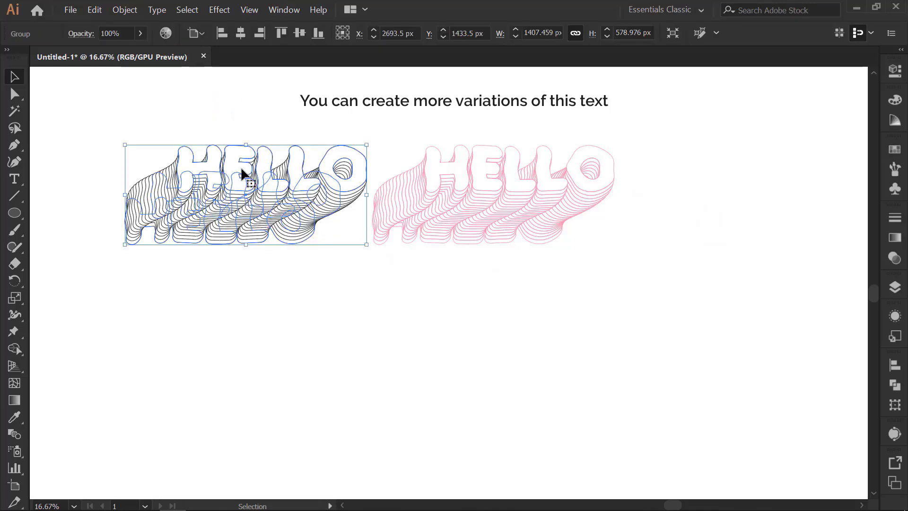
left_click_drag(242, 170, 239, 310)
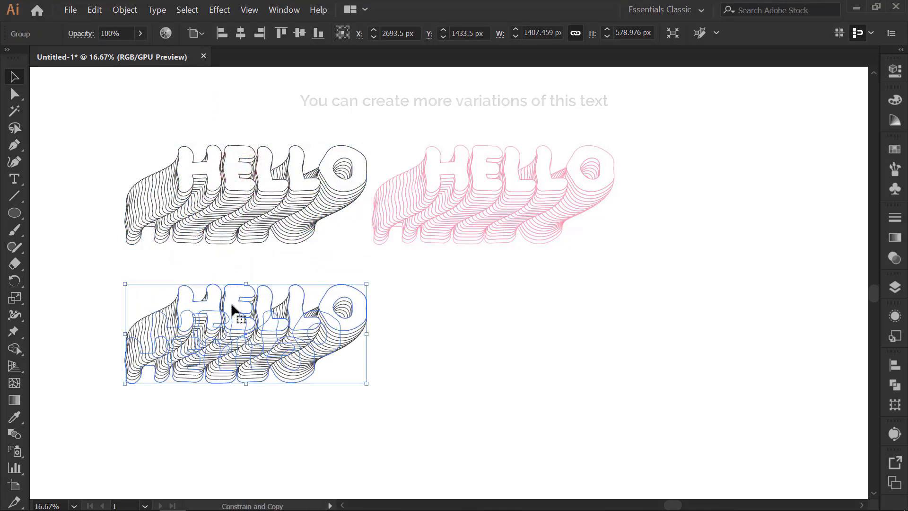
left_click_drag(342, 282, 377, 280)
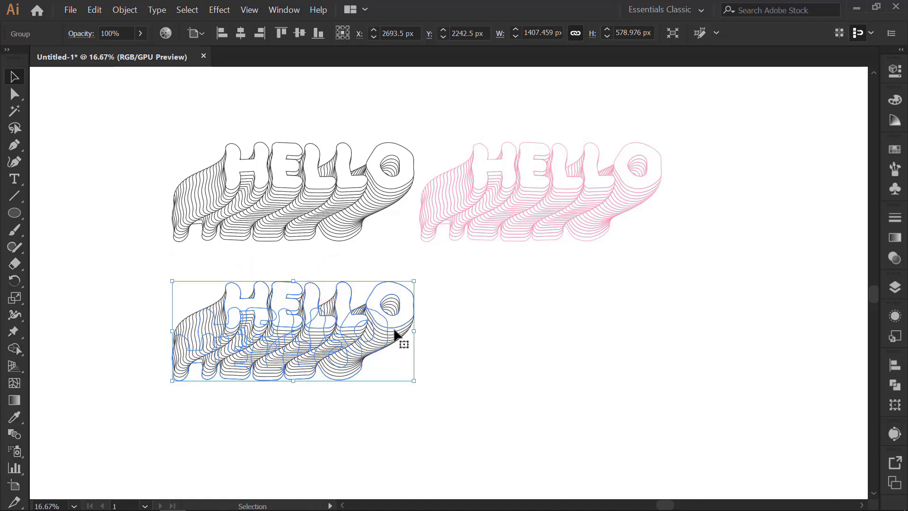
key("ctrl+plus")
key("space")
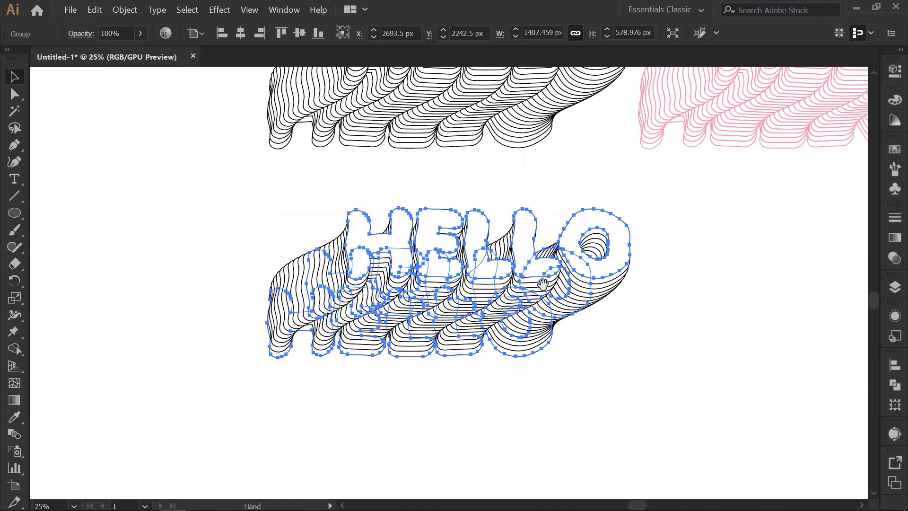
left_click_drag(543, 284, 545, 287)
left_click(704, 330)
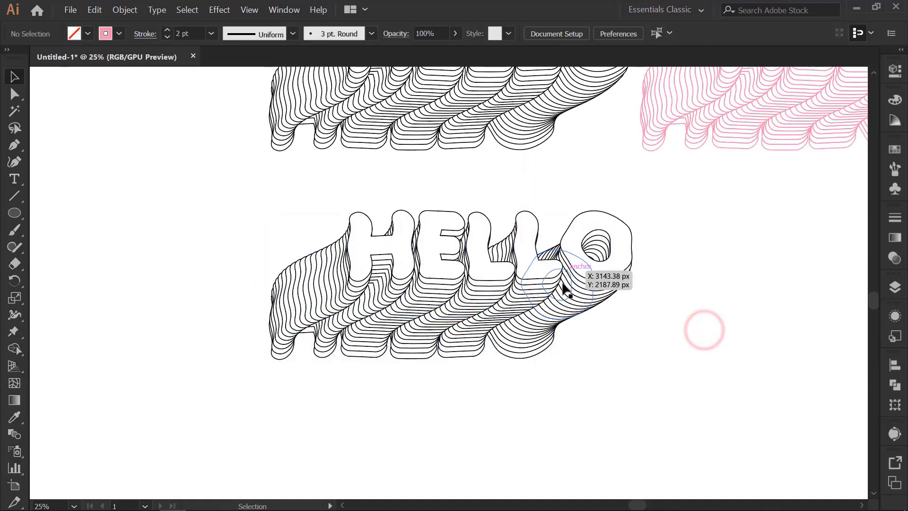
Step: Isolate the lower HELLO copy's group and expand its blend in the layer list down to its component objects
left_click(523, 258)
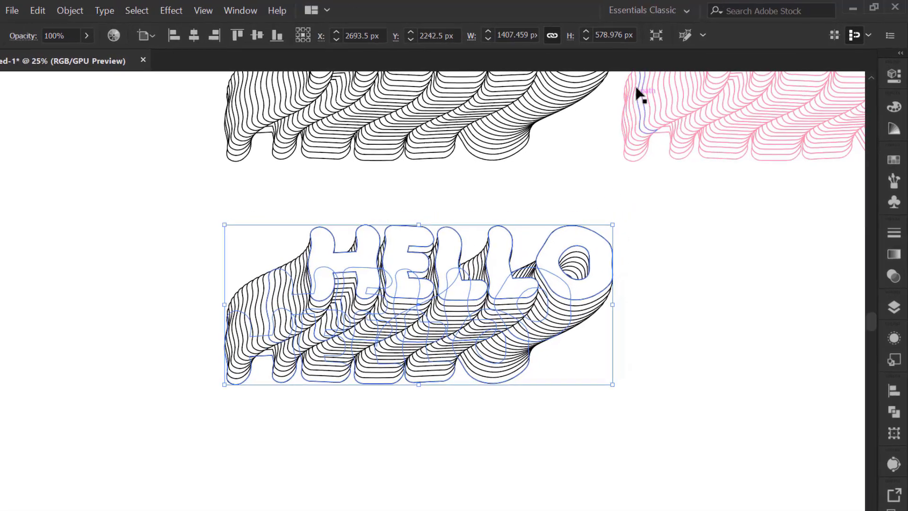
left_click(657, 35)
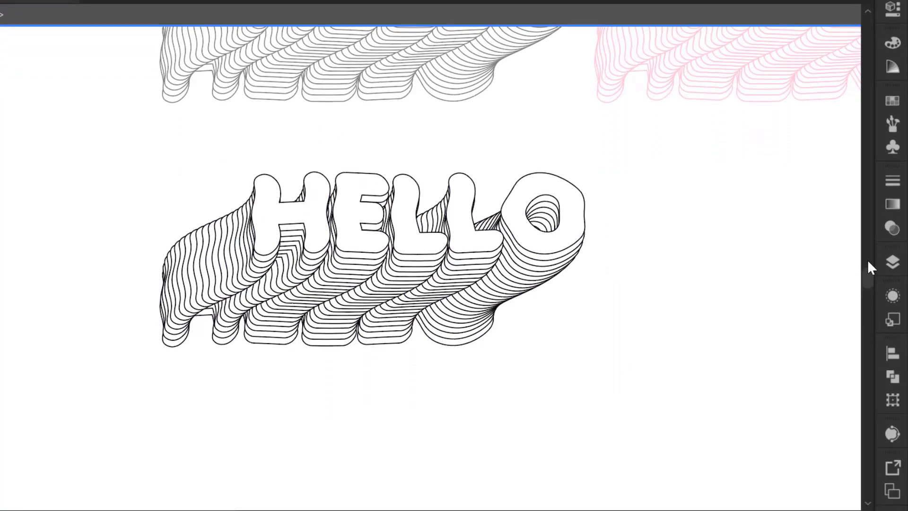
left_click(893, 262)
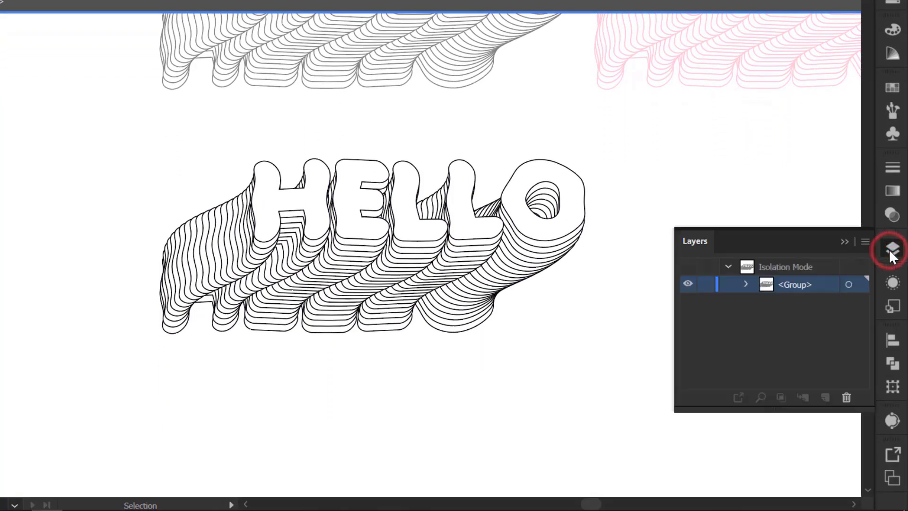
left_click(746, 284)
left_click(764, 302)
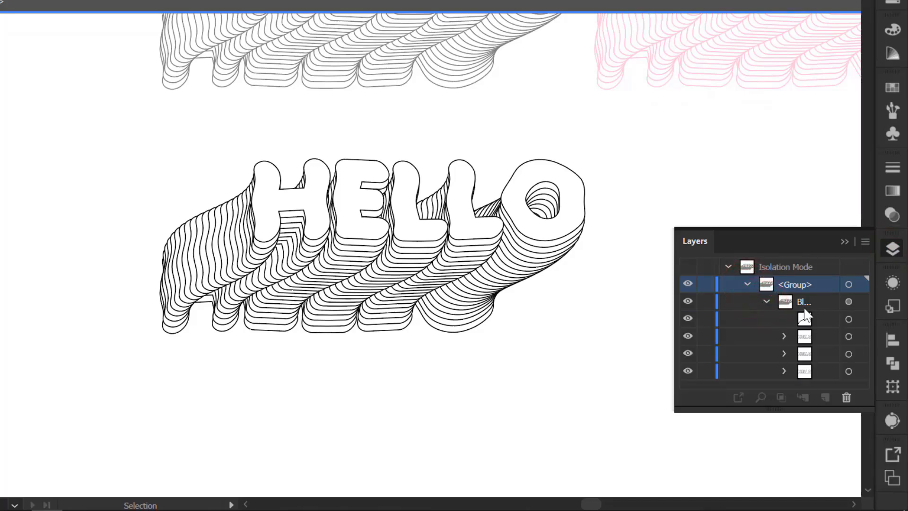
Step: Target the blend's front HELLO, remove its stroke and fill it with yellow
left_click(822, 338)
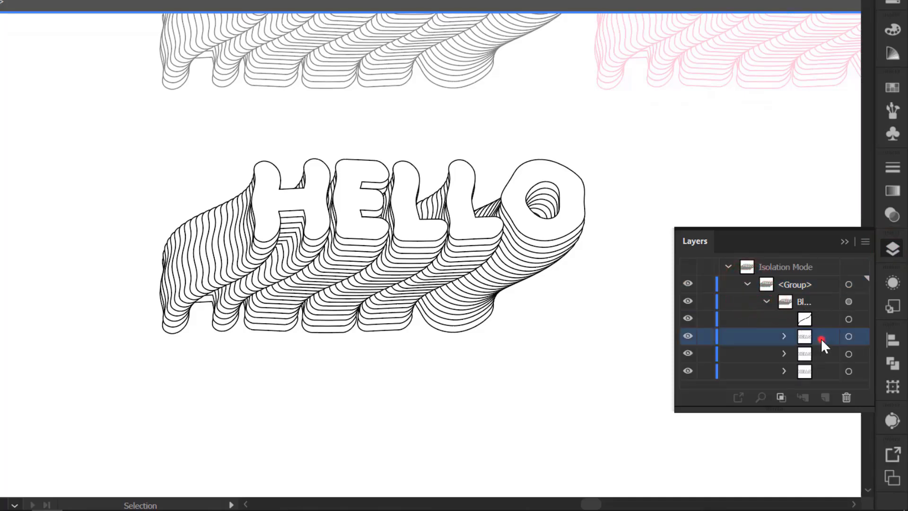
left_click(849, 339)
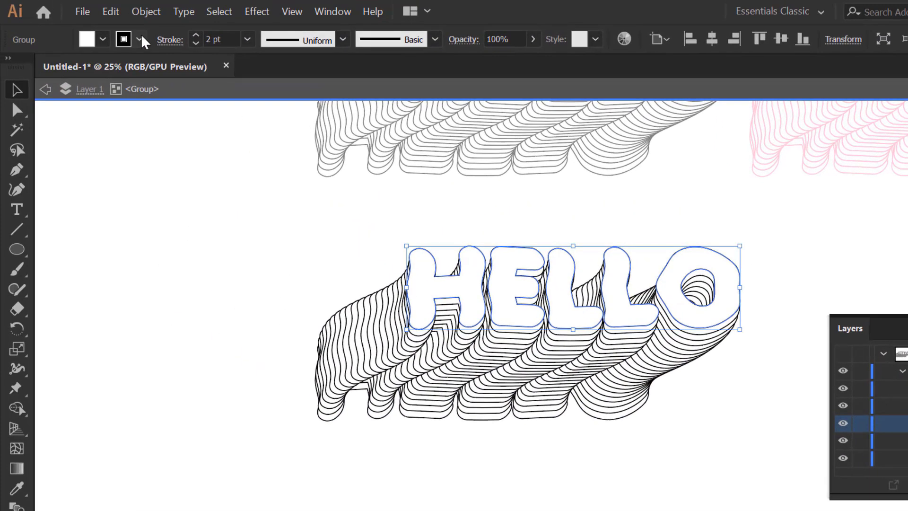
left_click(140, 40)
left_click(10, 67)
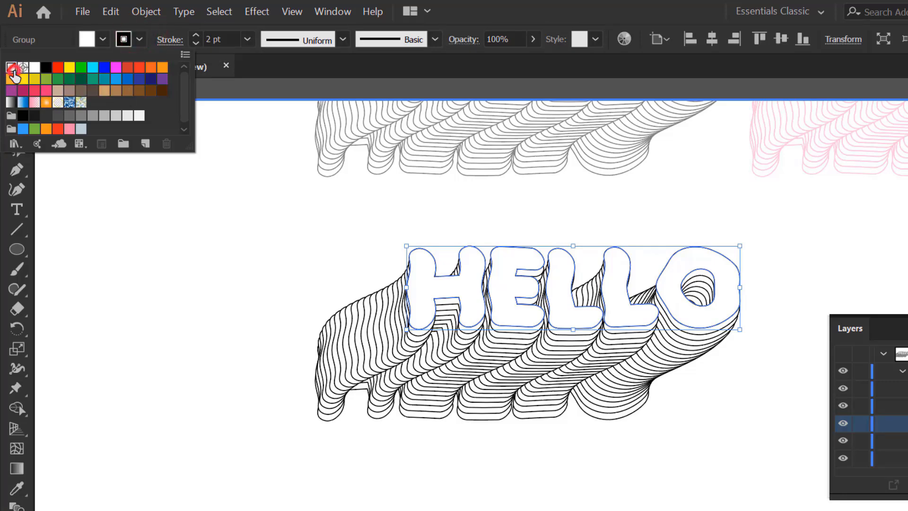
left_click(103, 39)
left_click(102, 39)
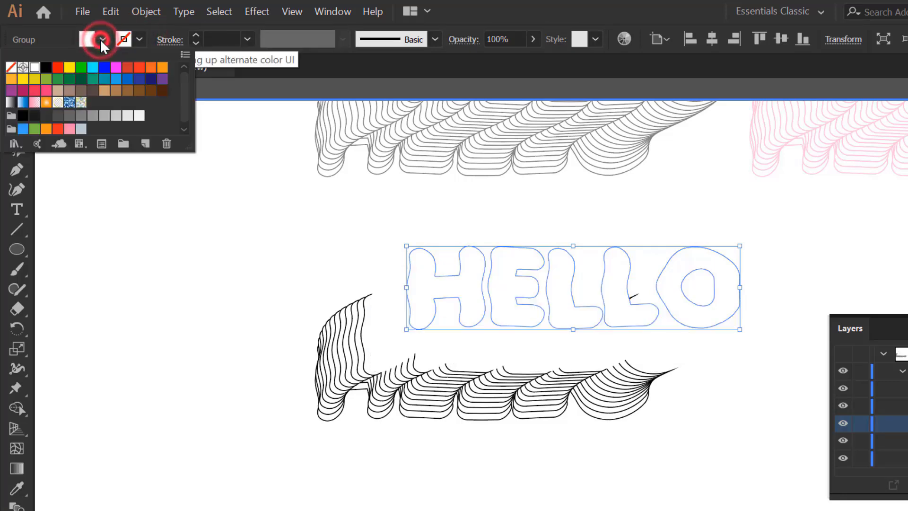
left_click(69, 69)
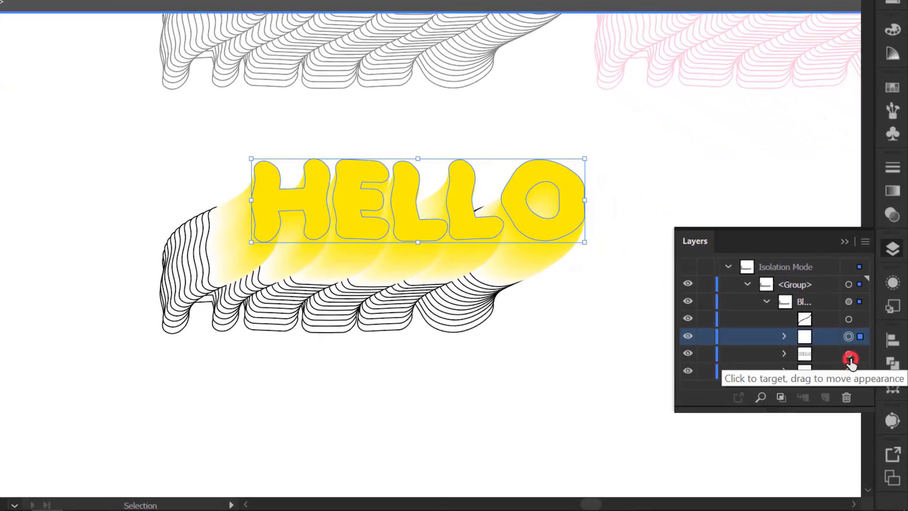
Step: Target the blend's middle HELLO, remove its stroke and fill it with pink R=237 G=30 B=121
left_click(849, 354)
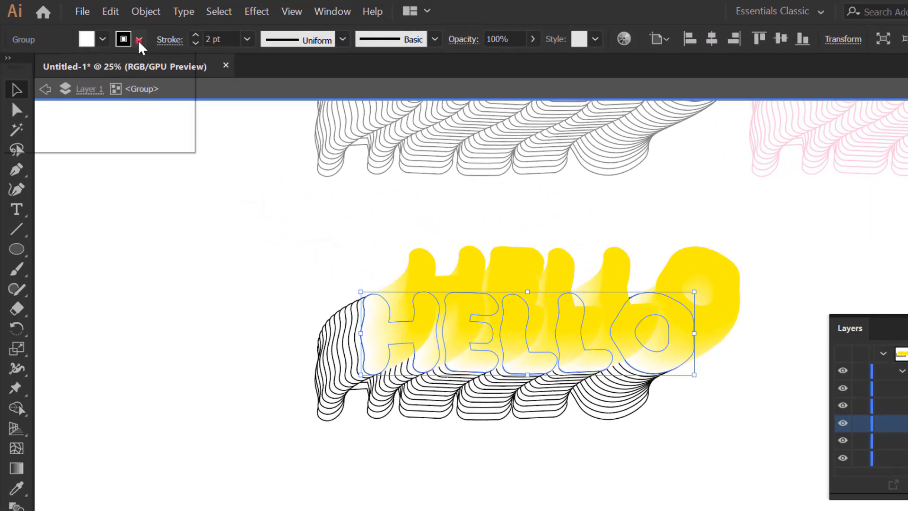
left_click(140, 39)
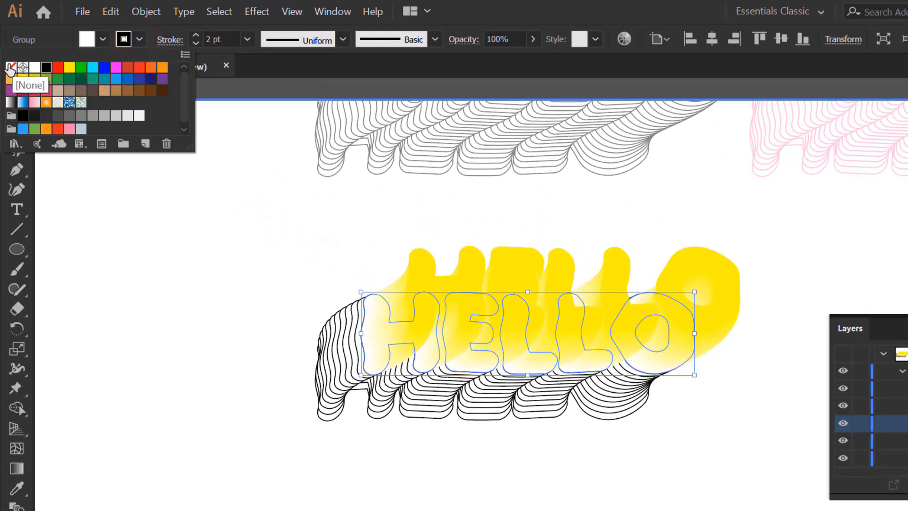
left_click(11, 67)
left_click(103, 39)
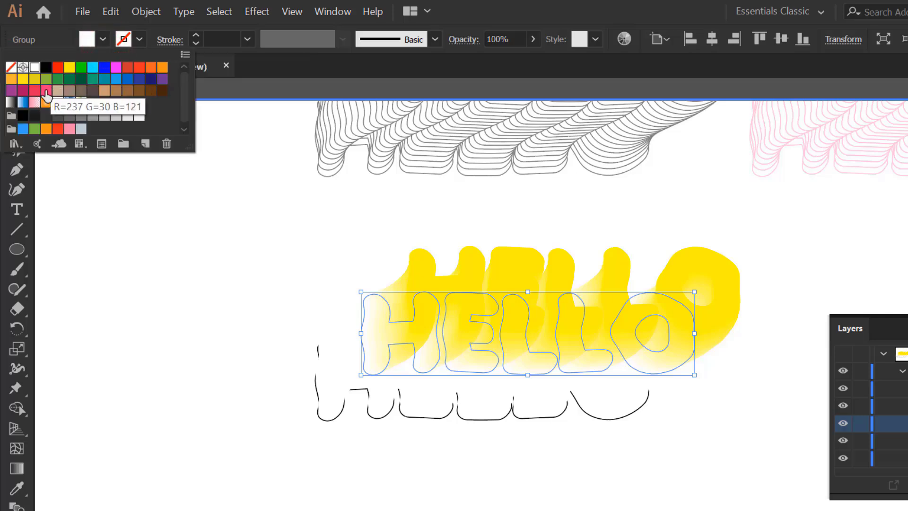
left_click(46, 91)
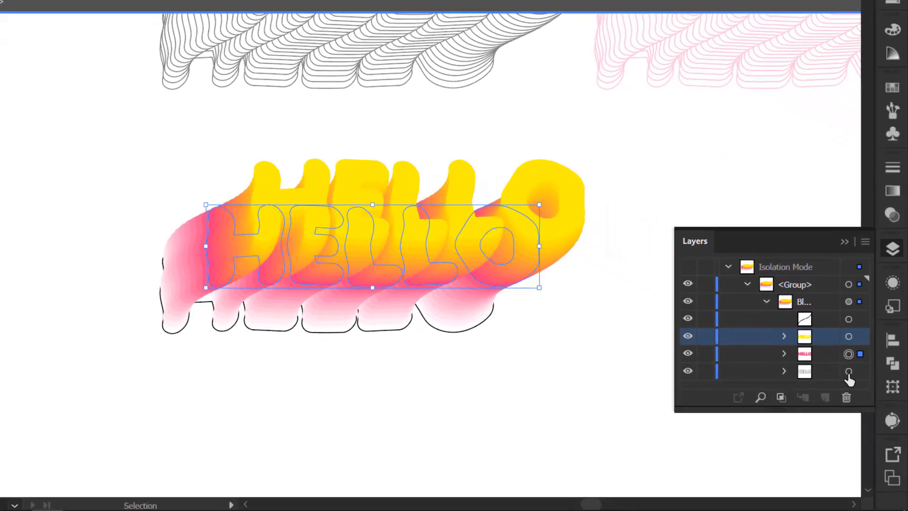
Step: Remove the back HELLO's stroke, fill it with purple R=102 G=45 B=145, and leave isolation mode
left_click(848, 372)
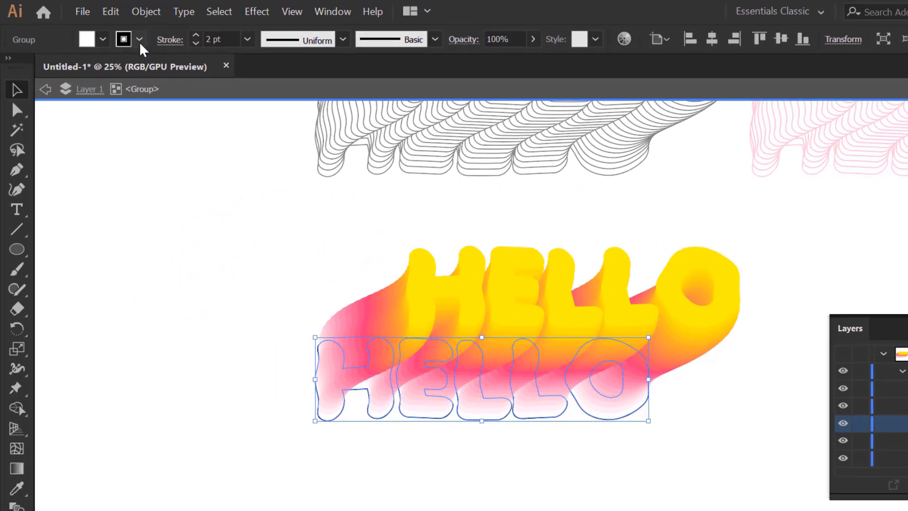
left_click(140, 40)
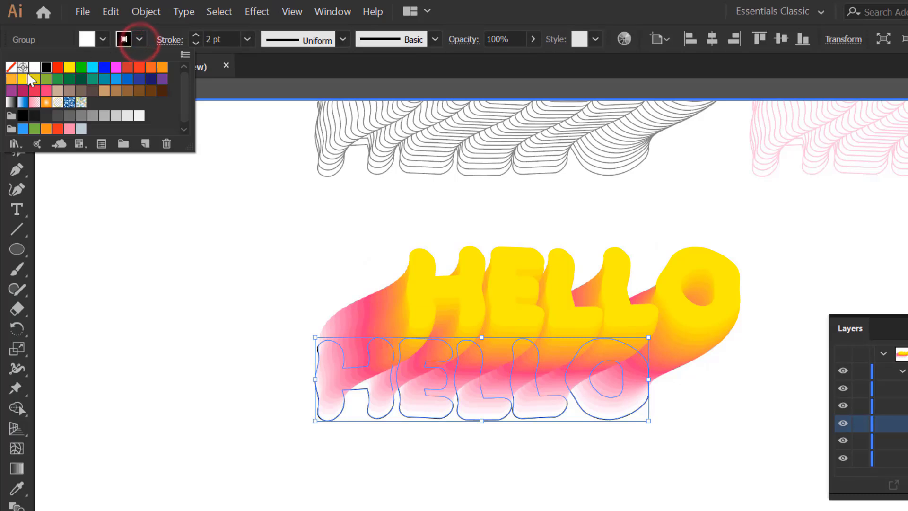
left_click(11, 68)
left_click(103, 41)
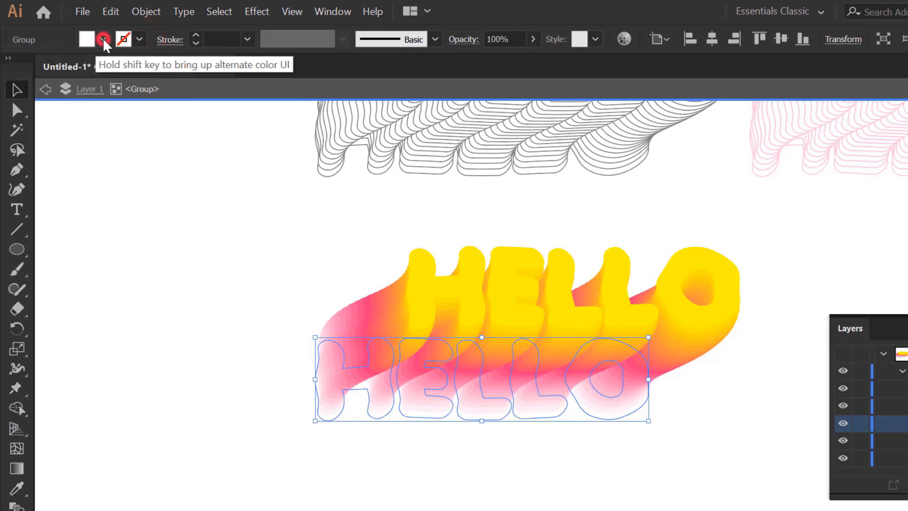
left_click(103, 41)
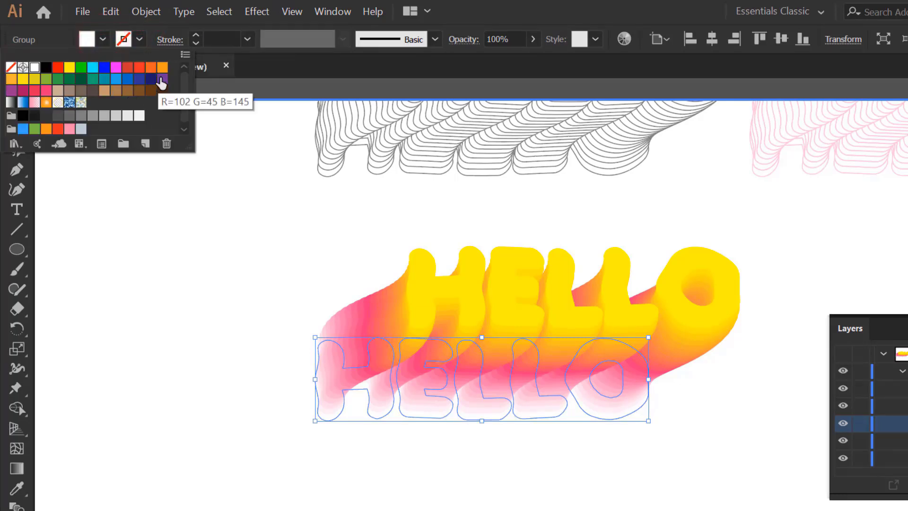
left_click(163, 79)
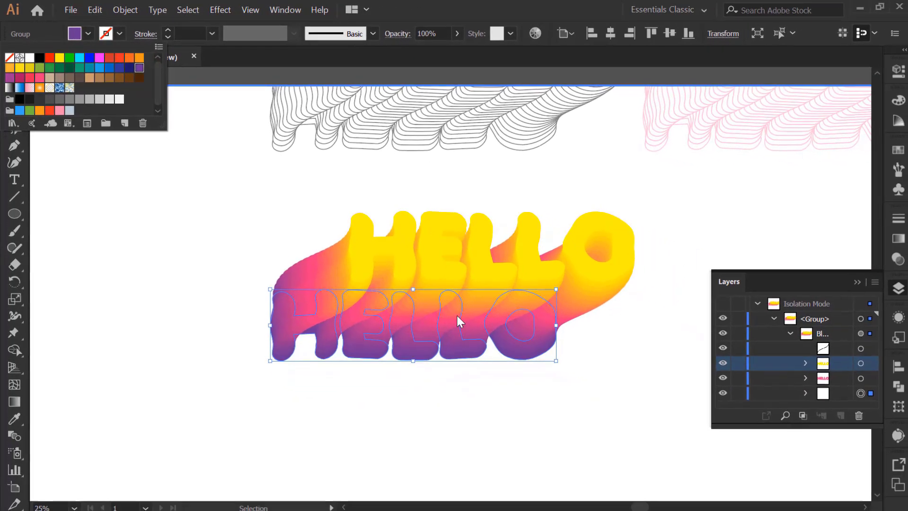
left_click(854, 281)
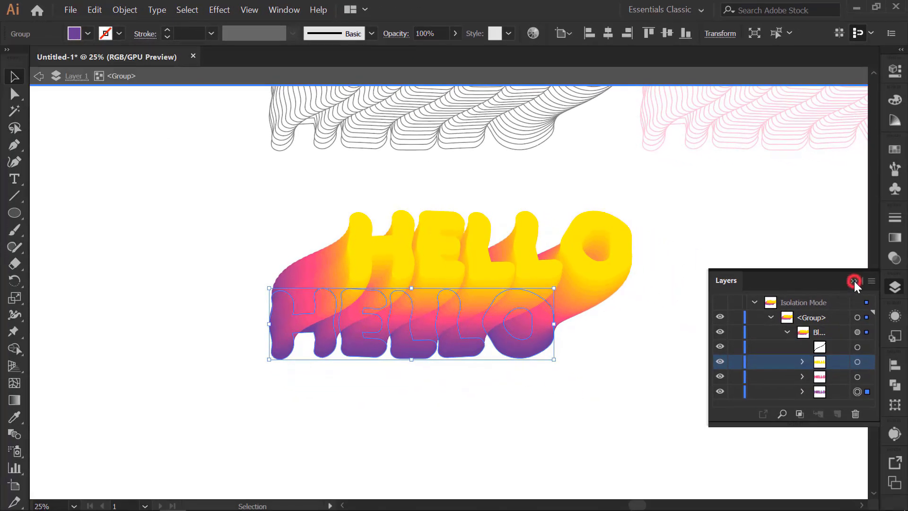
left_click(854, 281)
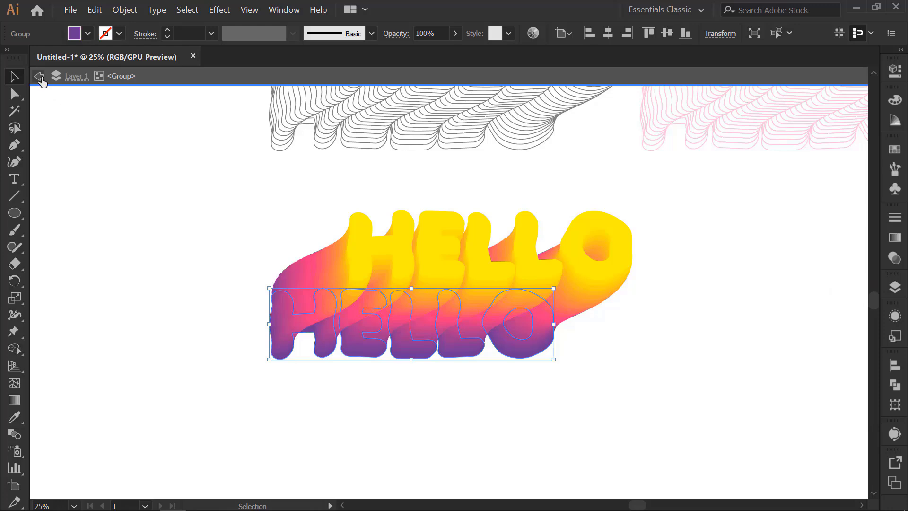
left_click(41, 76)
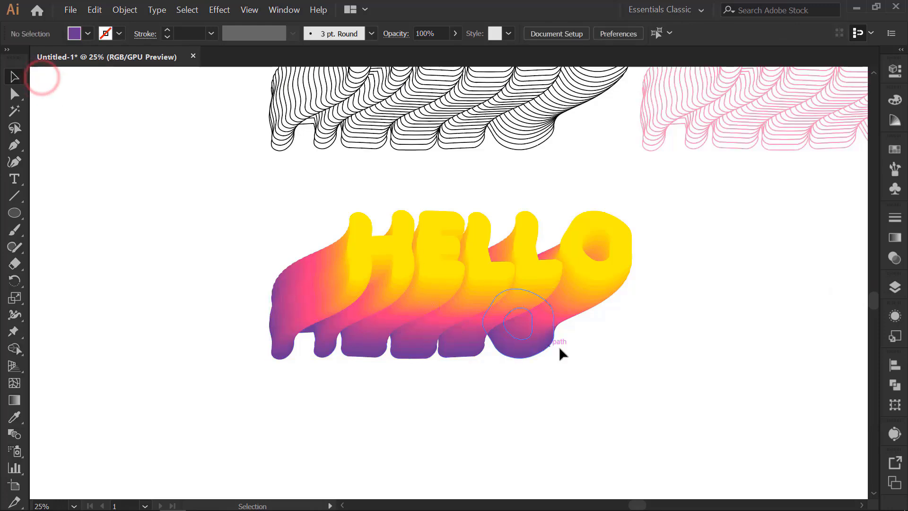
Step: Duplicate the yellow-pink-purple HELLO blend straight to the right, placing the copy below the pink outlined version
scroll(586, 354, "down", 1)
left_click_drag(647, 290, 432, 288)
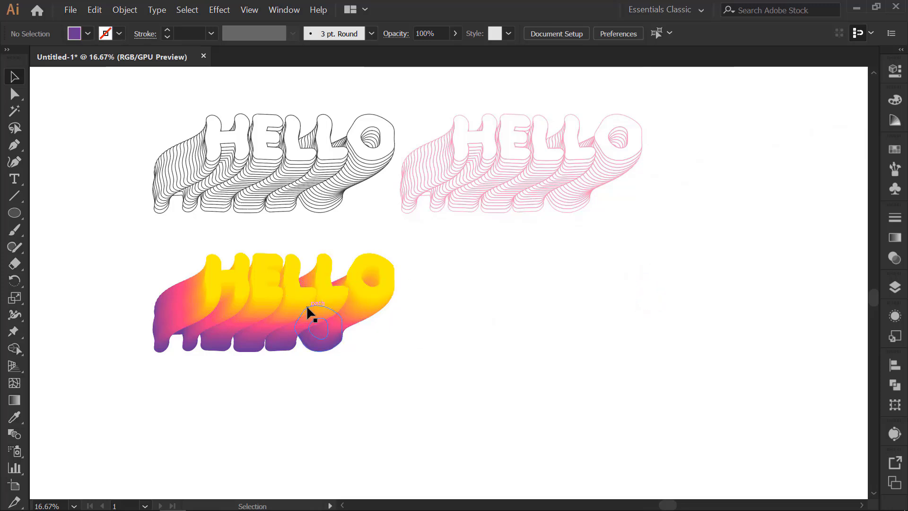
left_click_drag(297, 302, 327, 312)
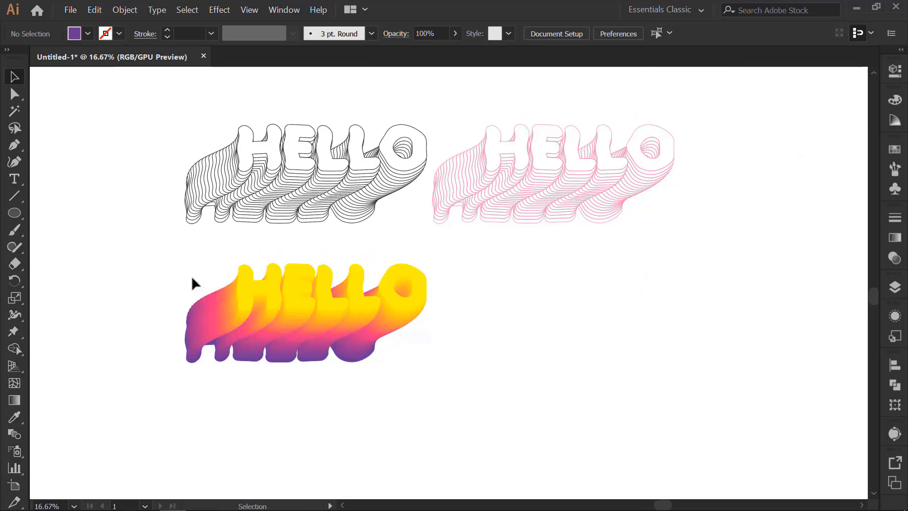
left_click_drag(220, 295, 402, 383)
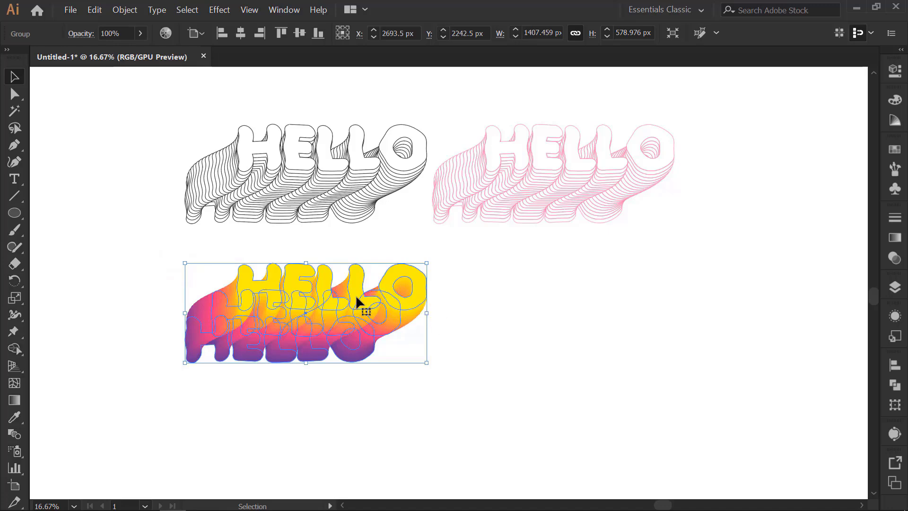
left_click_drag(356, 301, 600, 318)
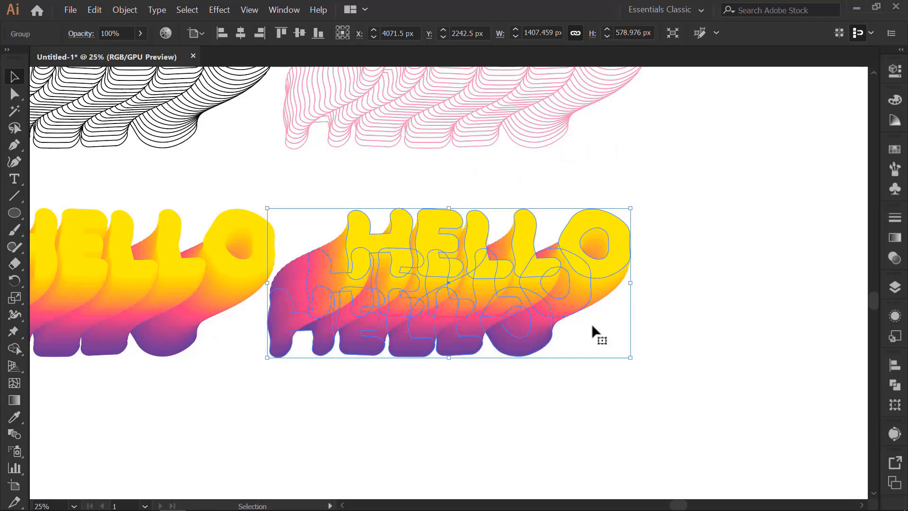
left_click_drag(436, 289, 598, 301)
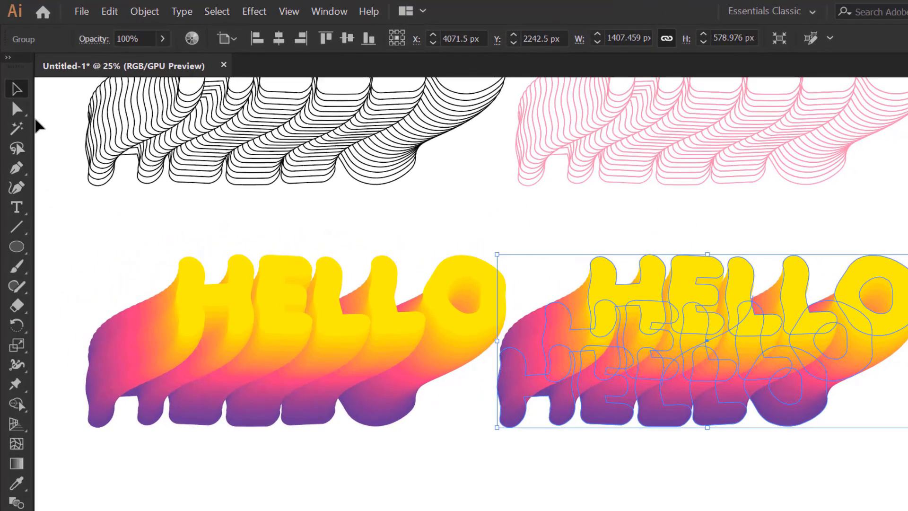
Step: Offset the right copy's yellow front letters individually, raising the H, first L and O and lowering the E and second L
left_click(16, 109)
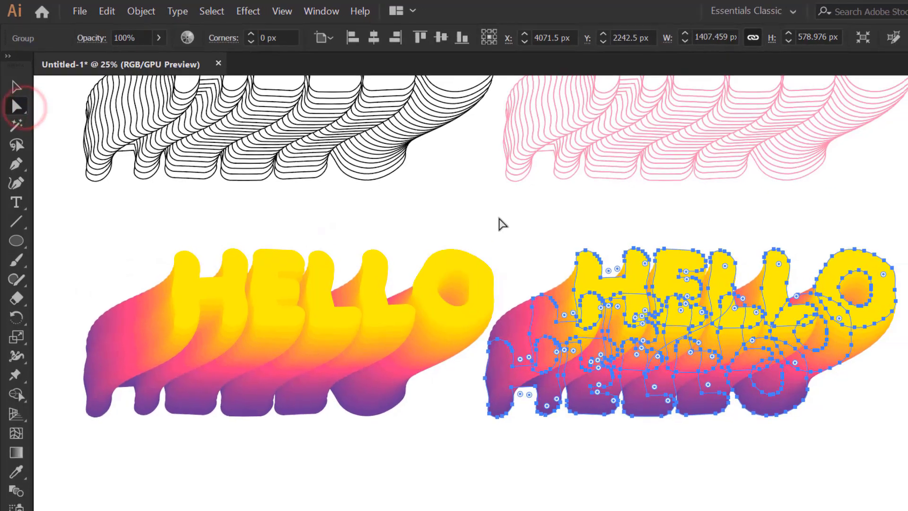
left_click(513, 221)
left_click(560, 268)
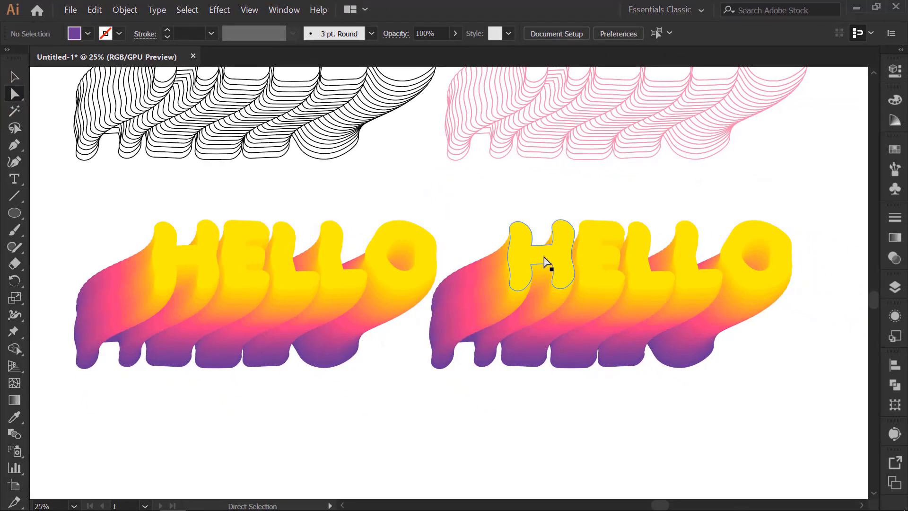
left_click_drag(547, 259, 555, 230)
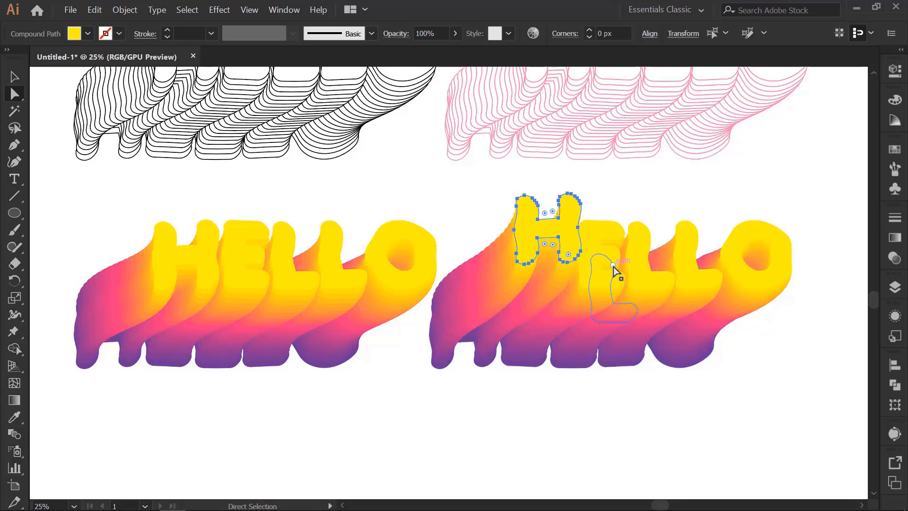
left_click_drag(602, 277, 699, 281)
left_click(641, 264)
left_click_drag(746, 243, 740, 217)
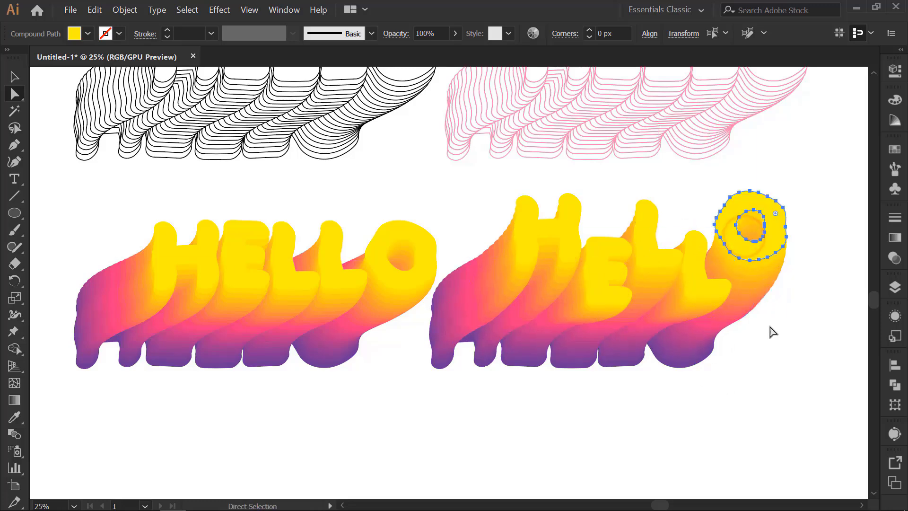
left_click(807, 372)
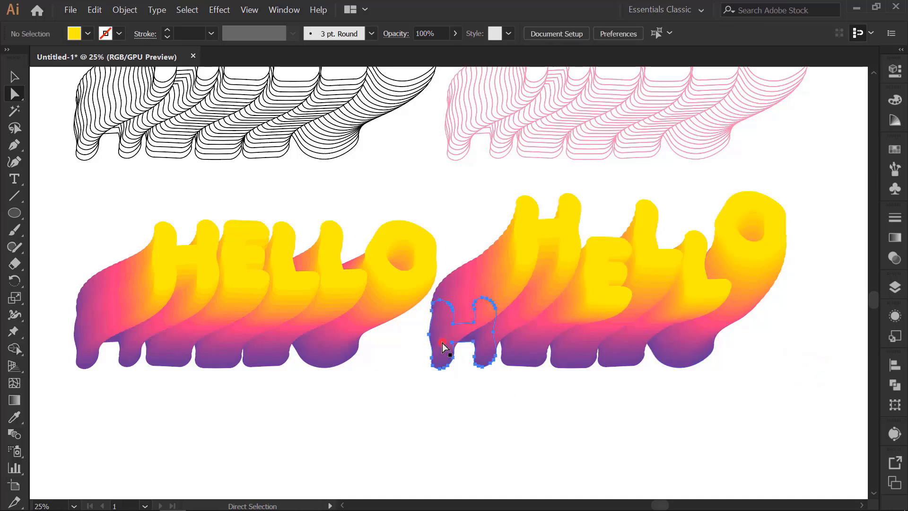
Step: Shift the right copy's purple back letters individually, moving the H slightly down and the O down and to the left
left_click_drag(445, 348, 449, 356)
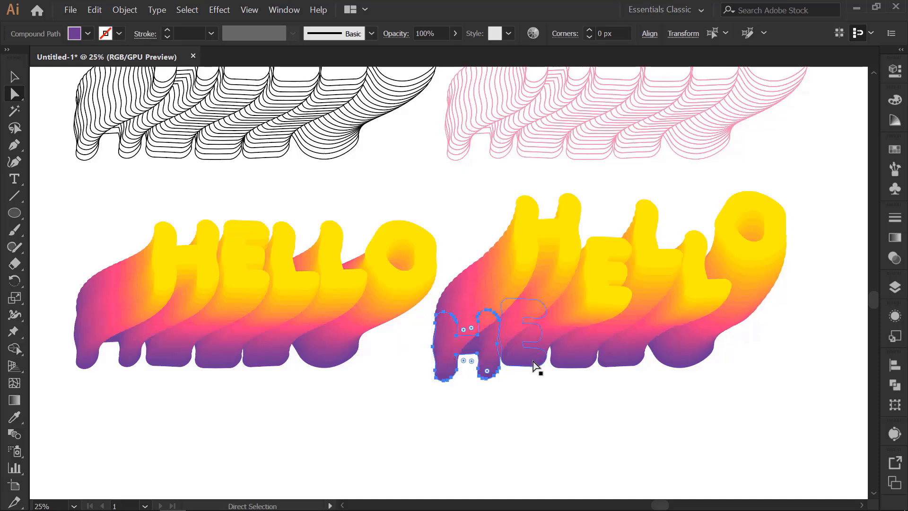
left_click_drag(533, 361, 564, 372)
left_click_drag(628, 357, 602, 367)
left_click(646, 399)
left_click_drag(680, 358, 656, 377)
left_click(675, 415)
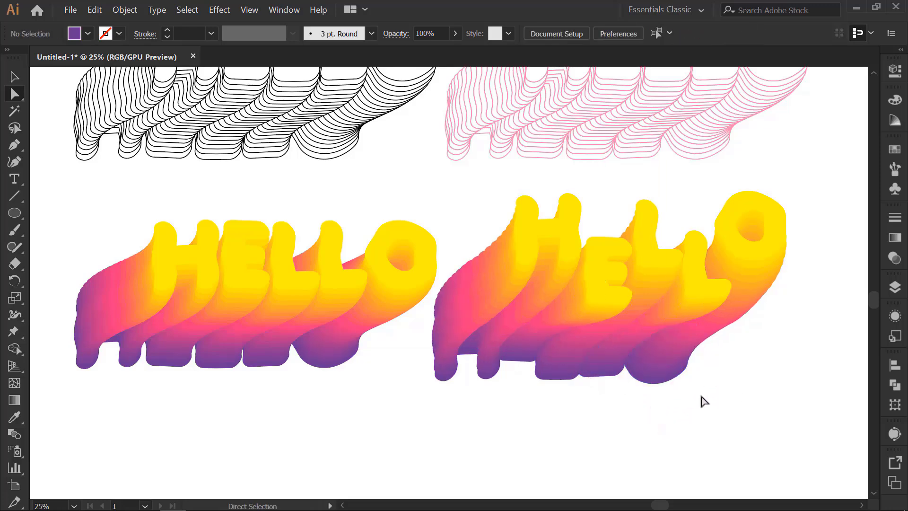
Step: Rotate the right copy's yellow front H by 7° and set its width to 276 px
left_click(568, 238)
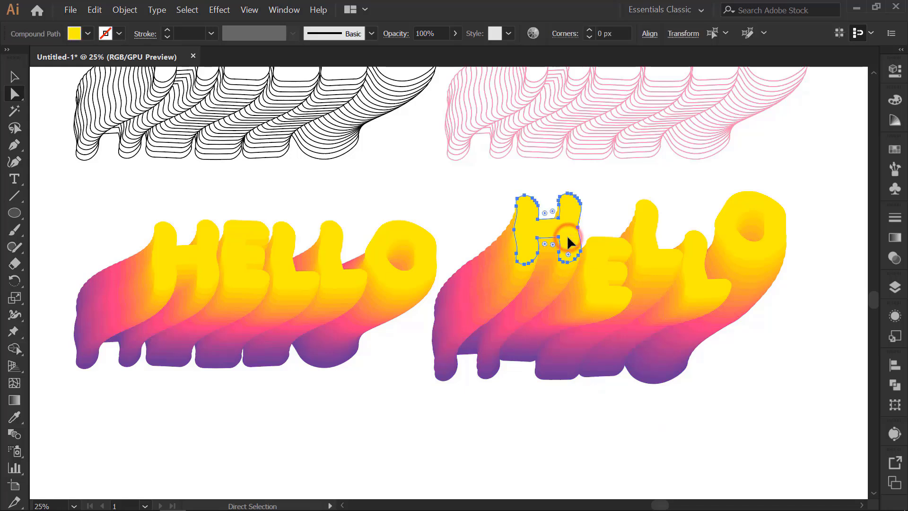
left_click(681, 38)
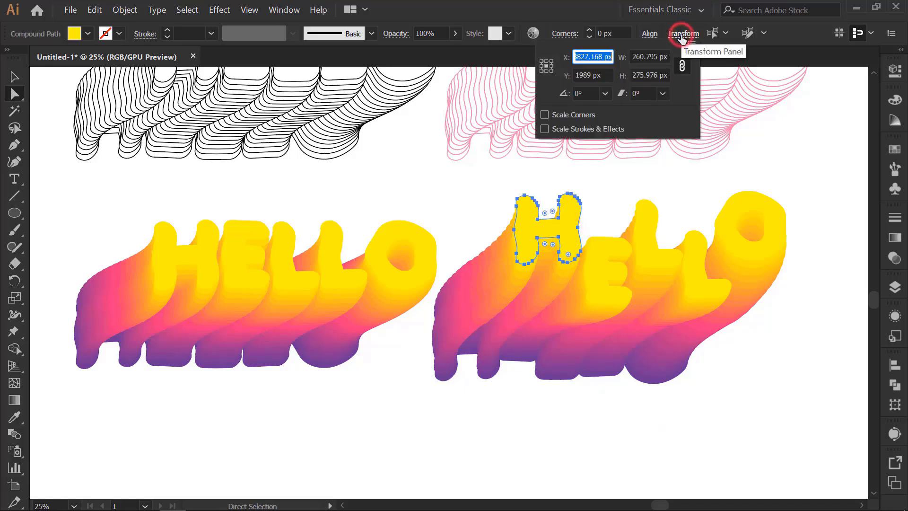
left_click(591, 93)
type("4")
key("Return")
type("7")
key("Return")
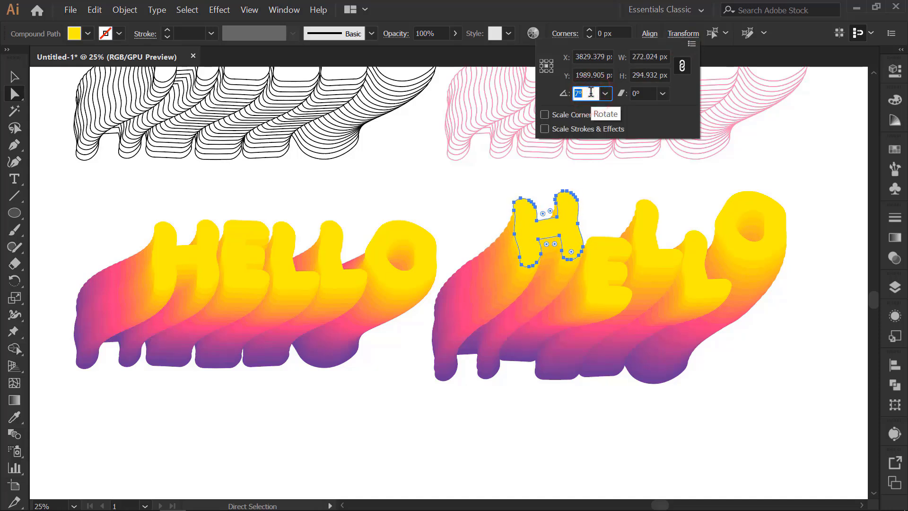
left_click(662, 57)
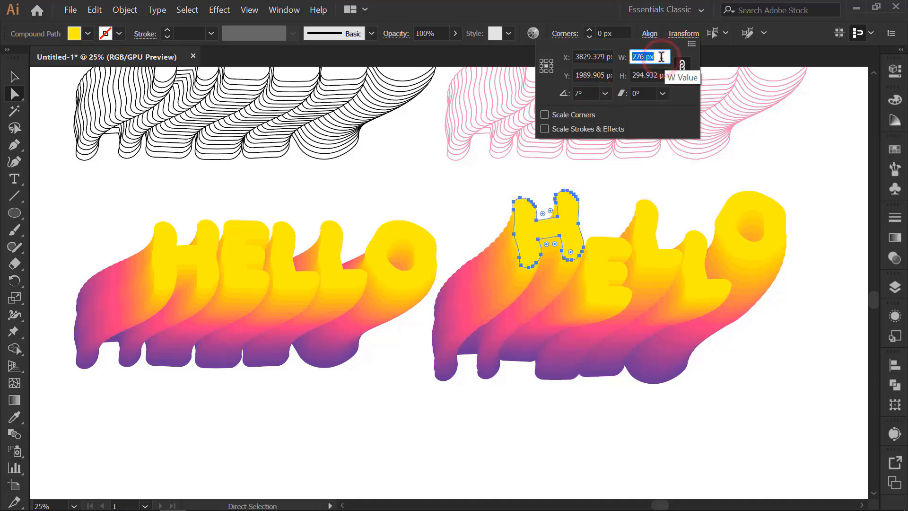
Step: Set the rotation of the right copy's yellow front E to 355°
left_click(606, 248)
left_click(607, 248)
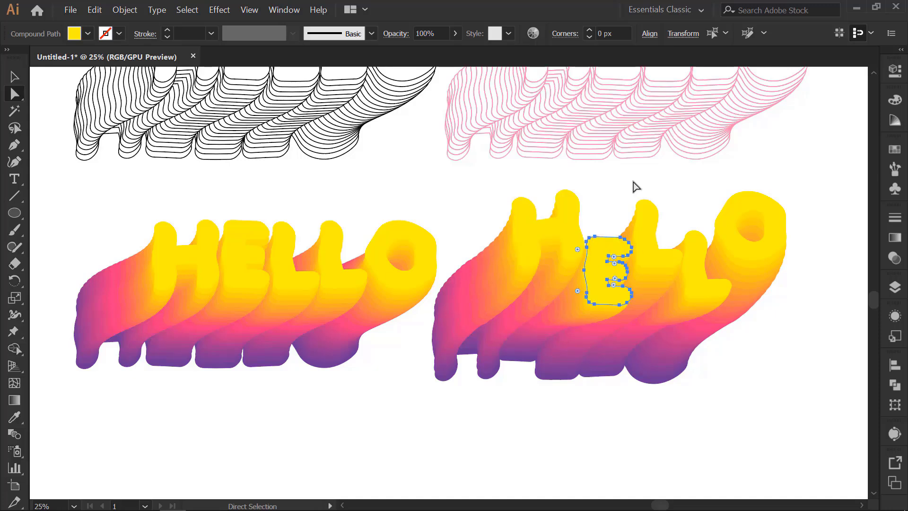
left_click(684, 34)
scroll(594, 93, "down", 4)
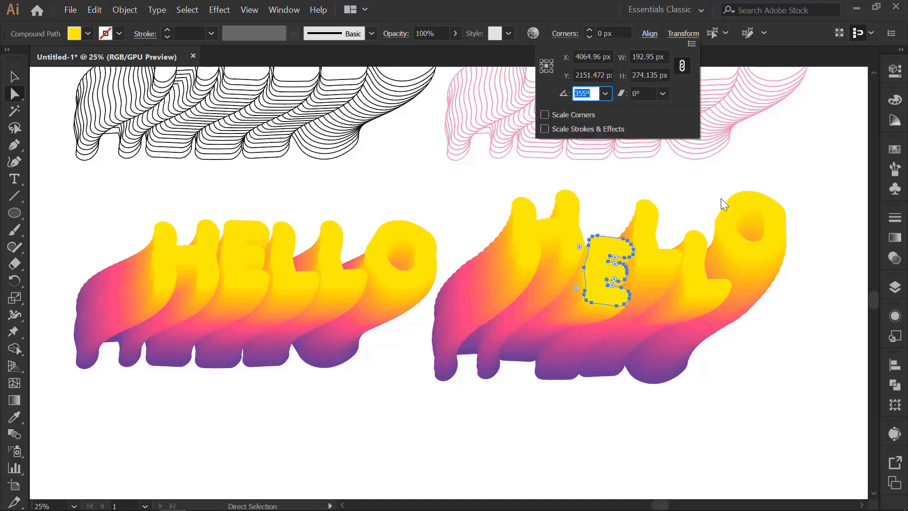
Step: Rotate the first yellow front L of the right copy by 4° and deselect it
left_click(653, 232)
left_click(682, 34)
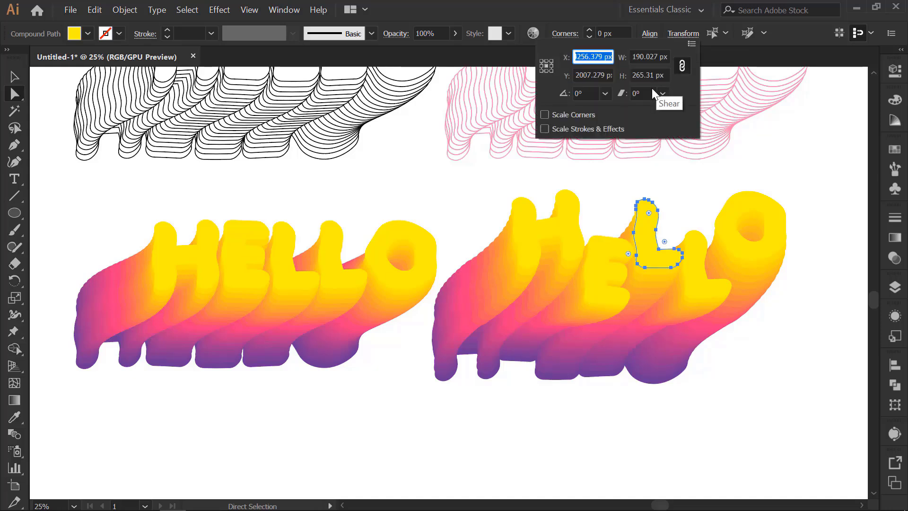
scroll(592, 93, "down", 3)
scroll(591, 93, "up", 9)
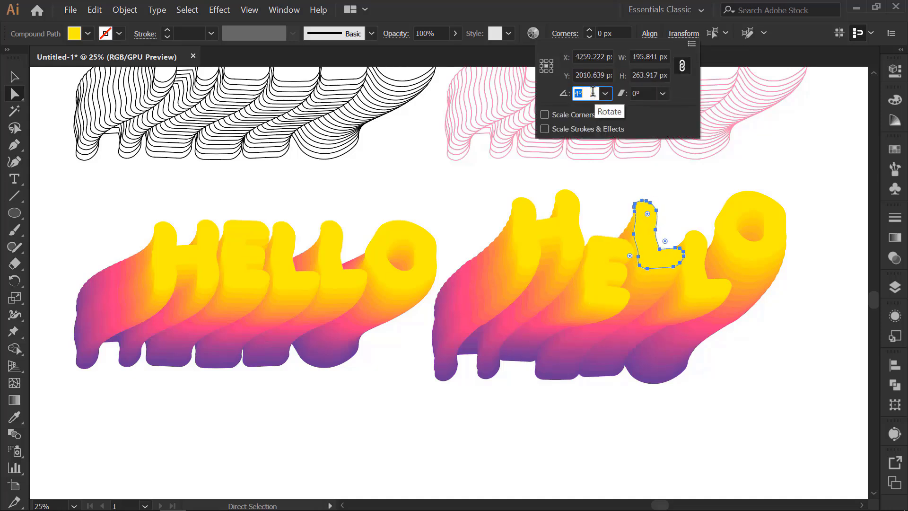
left_click(796, 319)
Step: Rotate the right copy's yellow front O by 7° and clear the selection
left_click(772, 209)
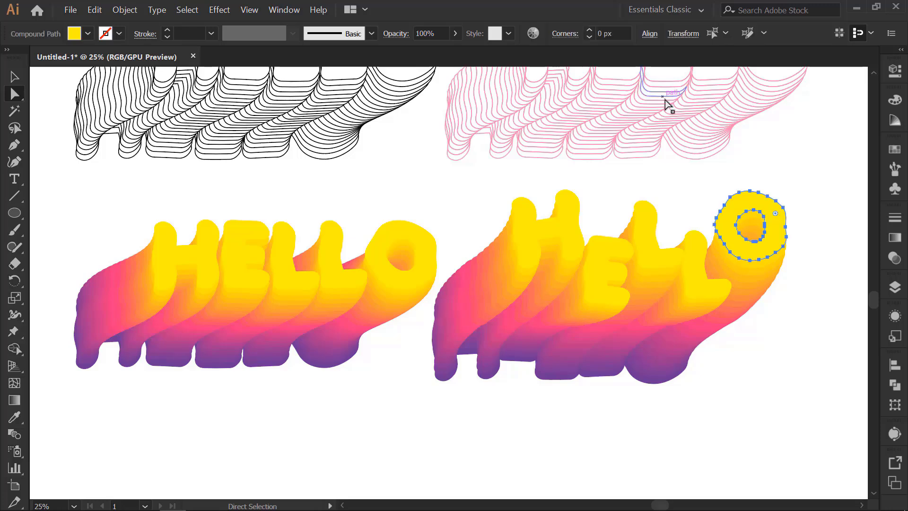
left_click(683, 33)
scroll(589, 93, "up", 7)
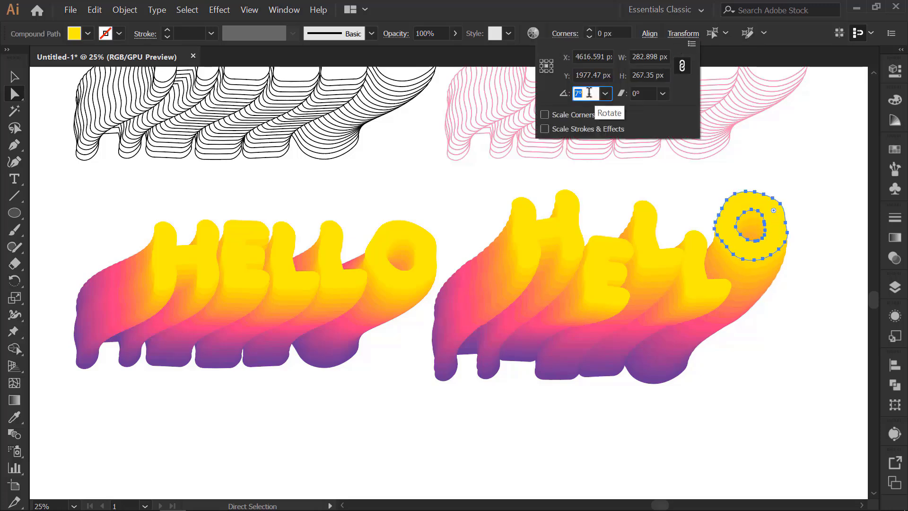
left_click(744, 390)
left_click(745, 388)
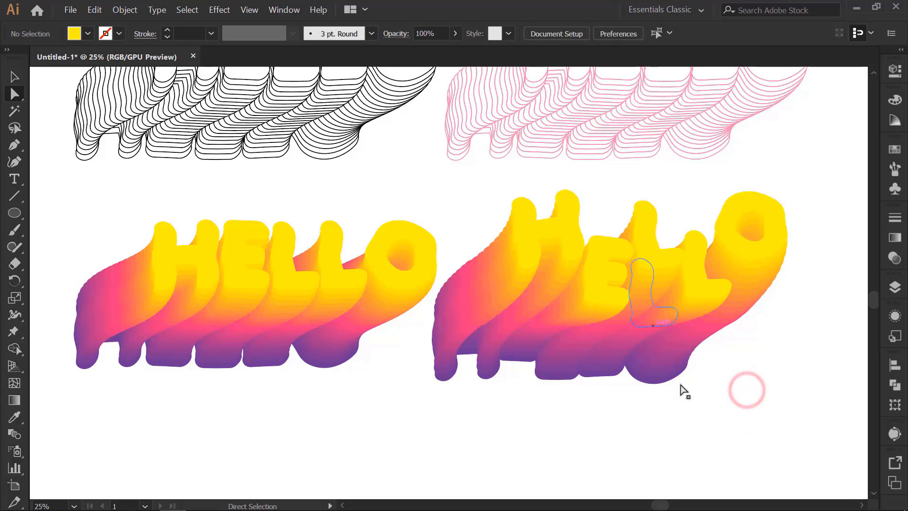